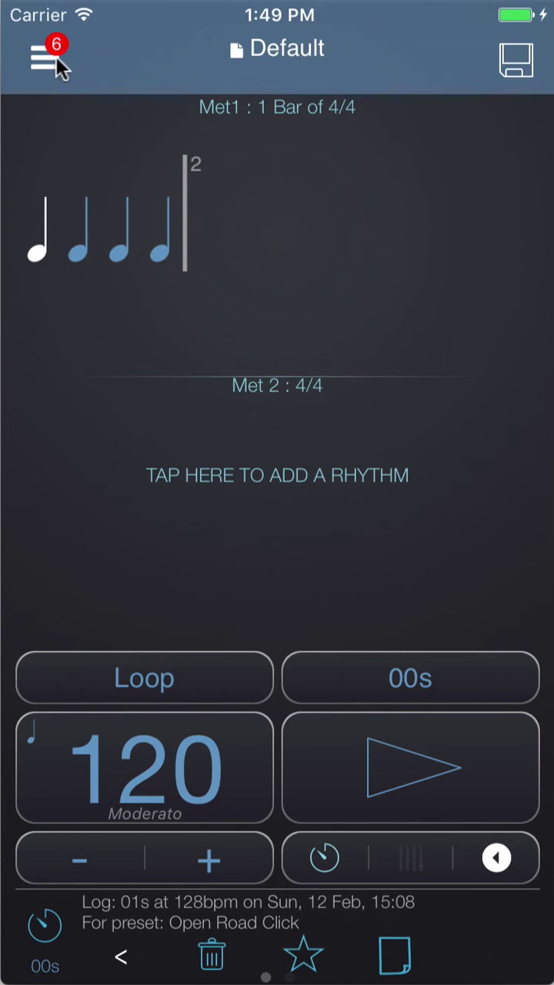
# - Search the help questions for 'Tap', briefly open a support conversation, then return to the metronome
pyautogui.click(56, 57)
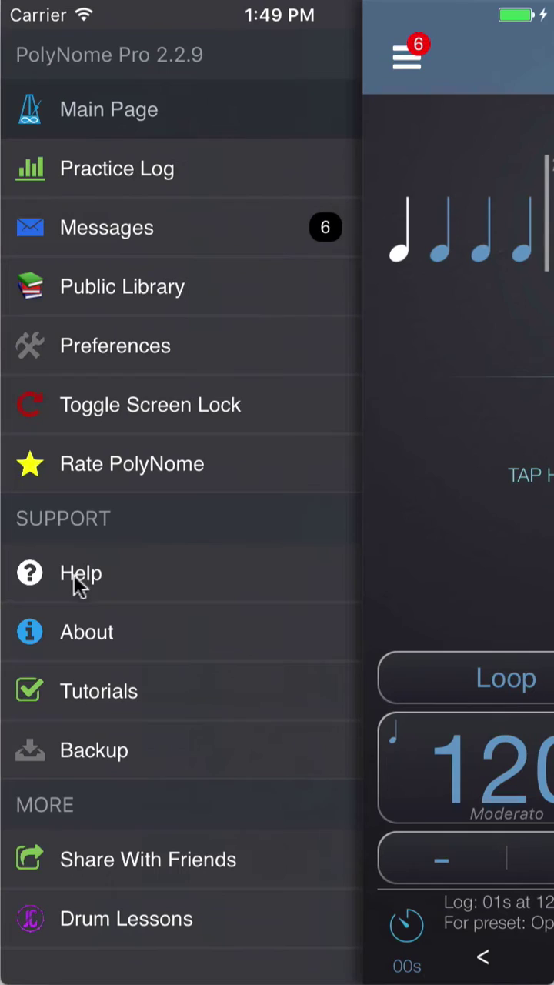
pyautogui.click(121, 579)
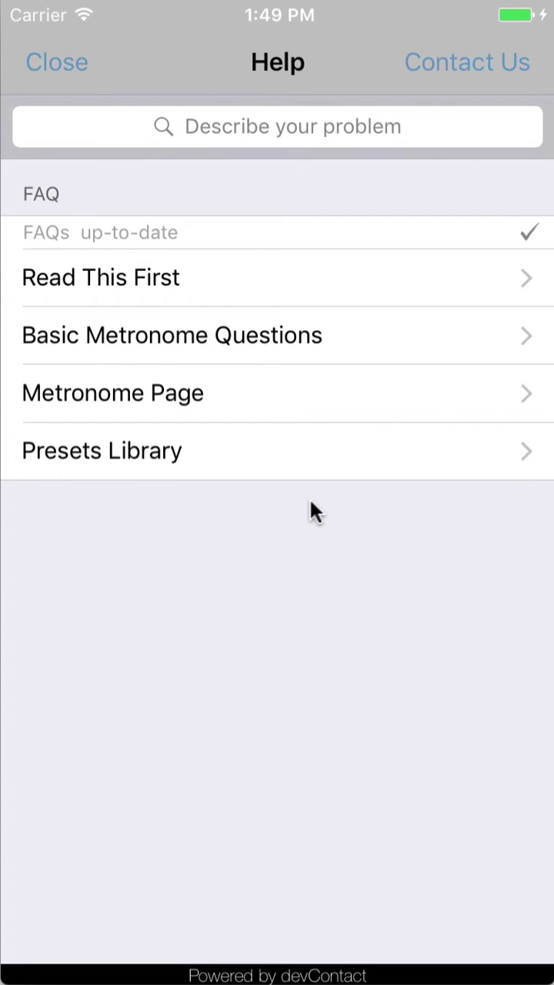
pyautogui.click(240, 123)
pyautogui.write('Tap')
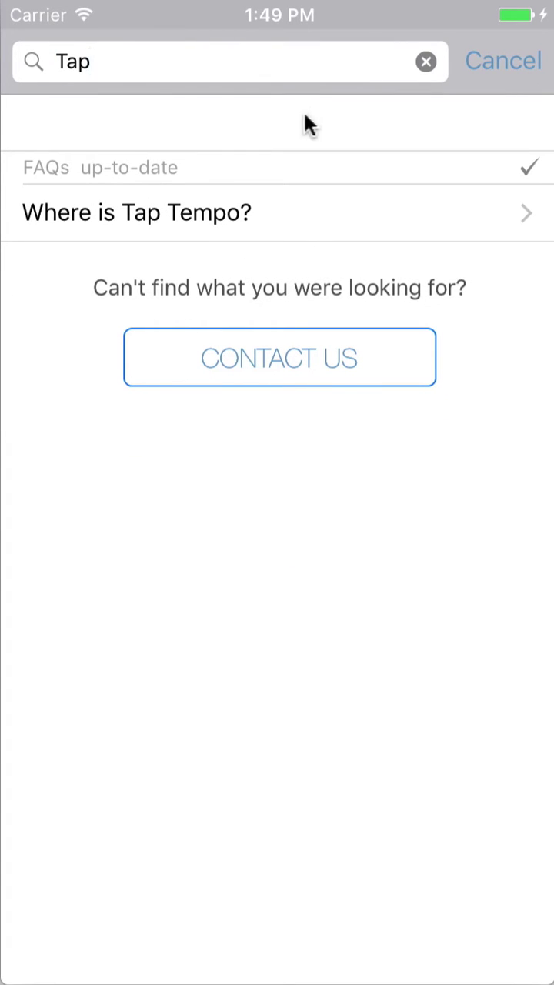
pyautogui.click(305, 354)
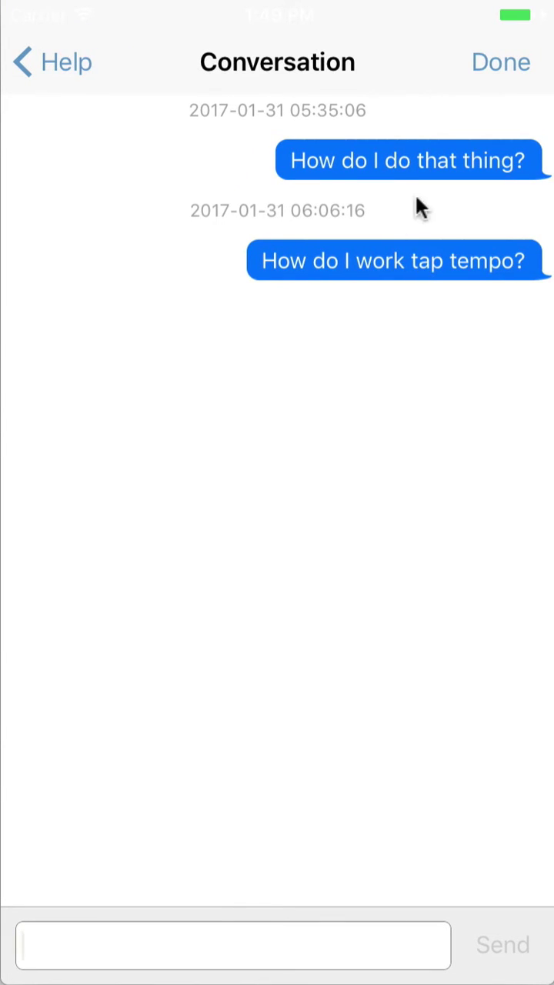
pyautogui.click(496, 73)
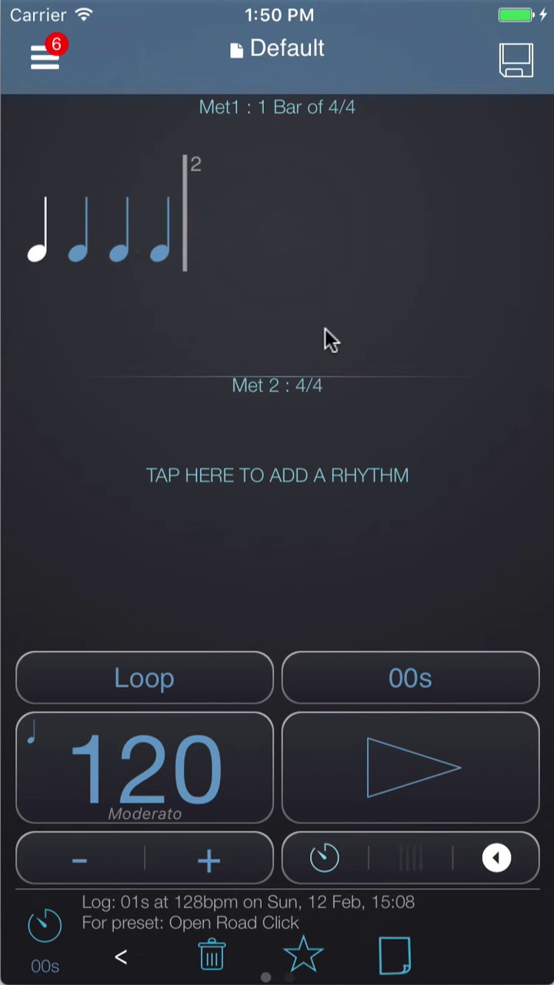
# - Show the sound-line volume mixer and adjust the Line 2 fader
pyautogui.click(399, 852)
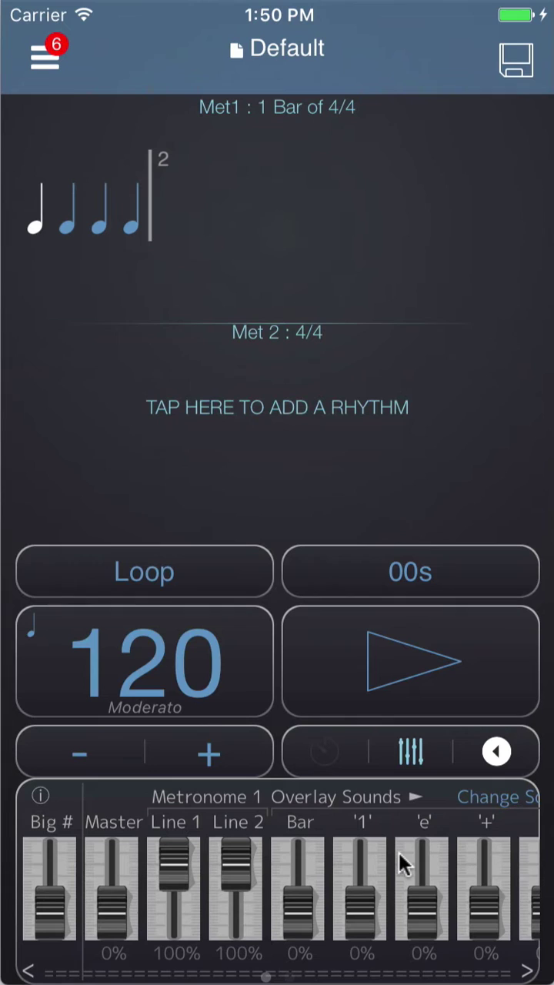
pyautogui.click(241, 868)
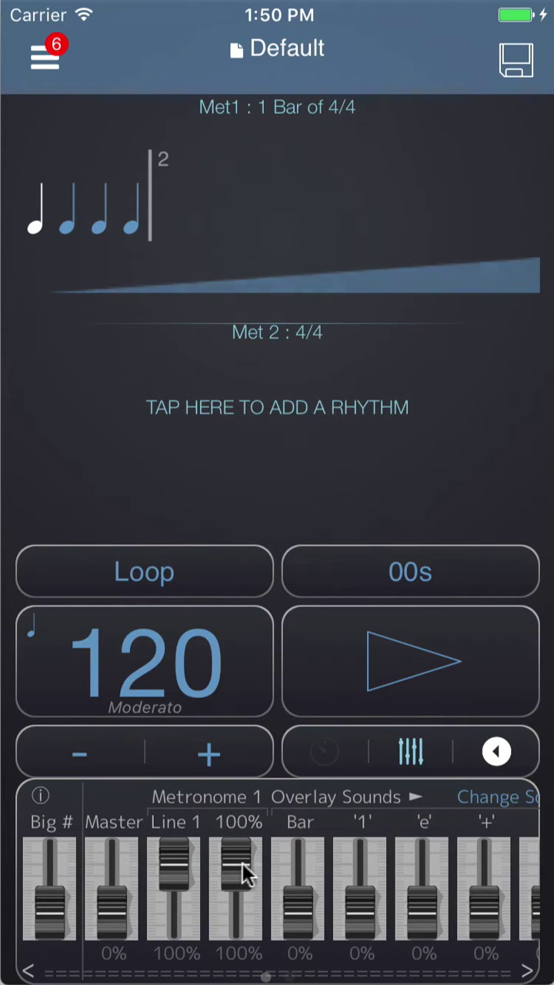
pyautogui.moveTo(239, 865)
pyautogui.mouseDown()
pyautogui.moveTo(237, 922)
pyautogui.moveTo(238, 869)
pyautogui.mouseUp()
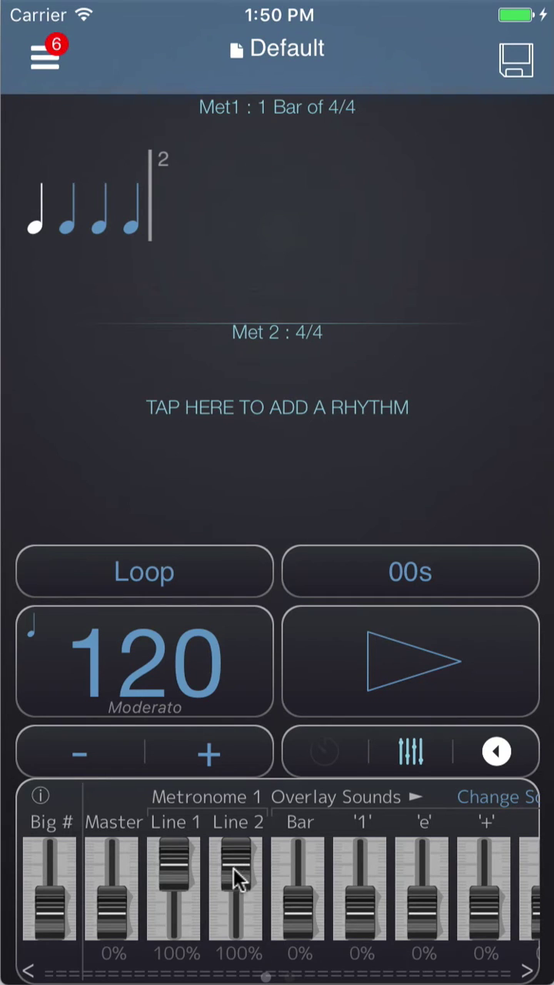
pyautogui.moveTo(233, 867)
pyautogui.mouseDown()
pyautogui.moveTo(236, 919)
pyautogui.moveTo(237, 847)
pyautogui.mouseUp()
# - Clear Met1's quarter notes and add two four-sixteenth groups, giving 0.50 bars of 4/4
pyautogui.click(249, 211)
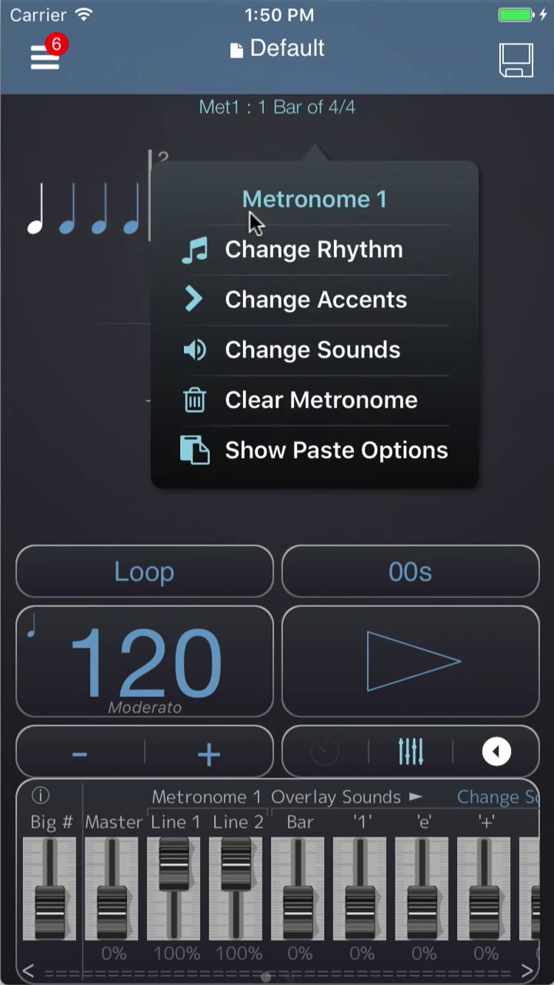
pyautogui.click(285, 244)
pyautogui.click(441, 203)
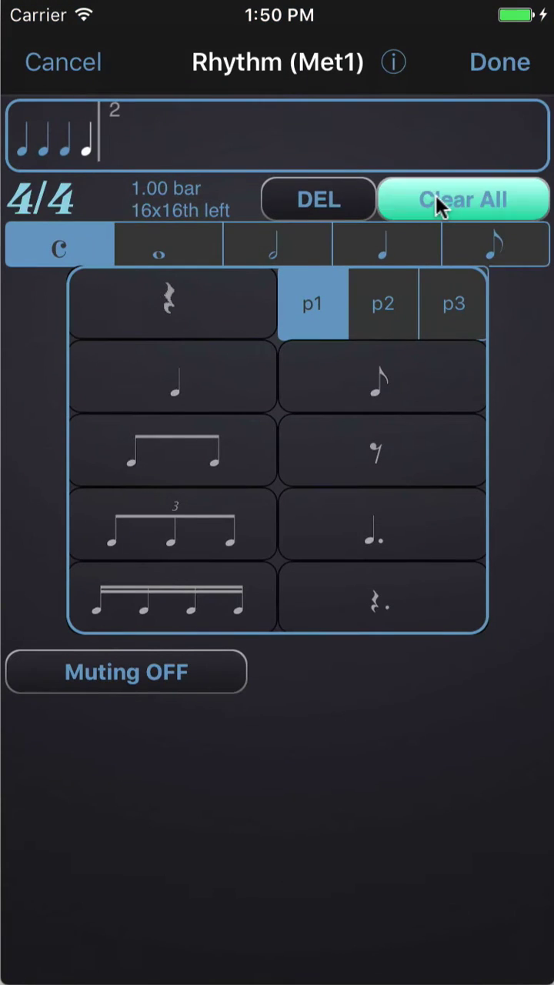
pyautogui.click(328, 582)
pyautogui.click(208, 607)
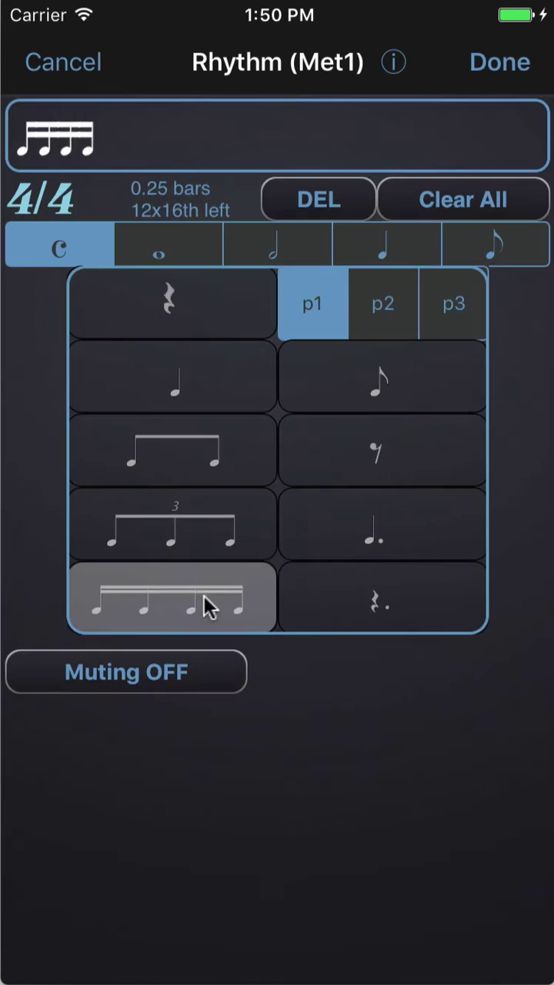
pyautogui.click(208, 607)
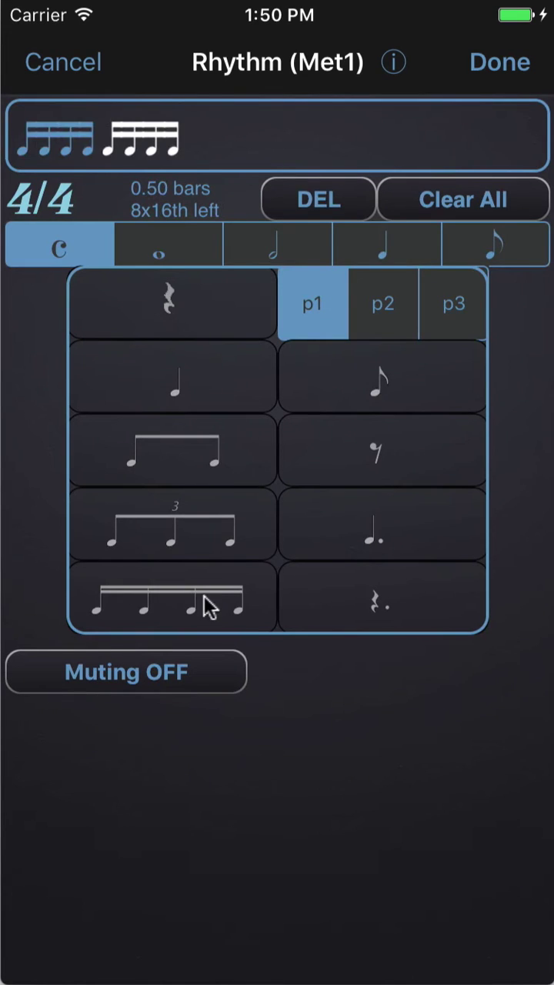
pyautogui.click(490, 62)
pyautogui.click(244, 252)
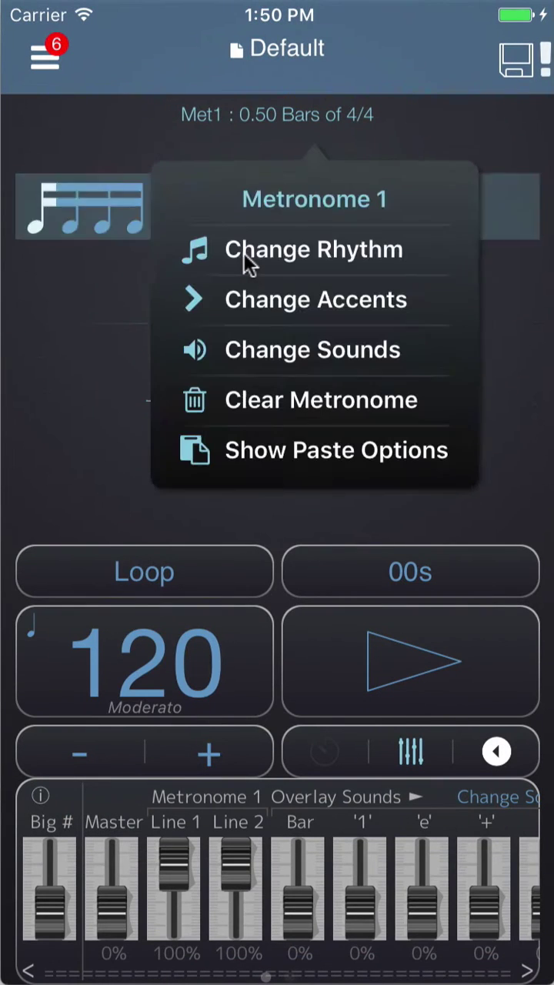
# - Assign Met1's pad sounds: R Pad1, L Pad2, K Pad1:R Flam, H Pad2:L Flam
pyautogui.click(311, 350)
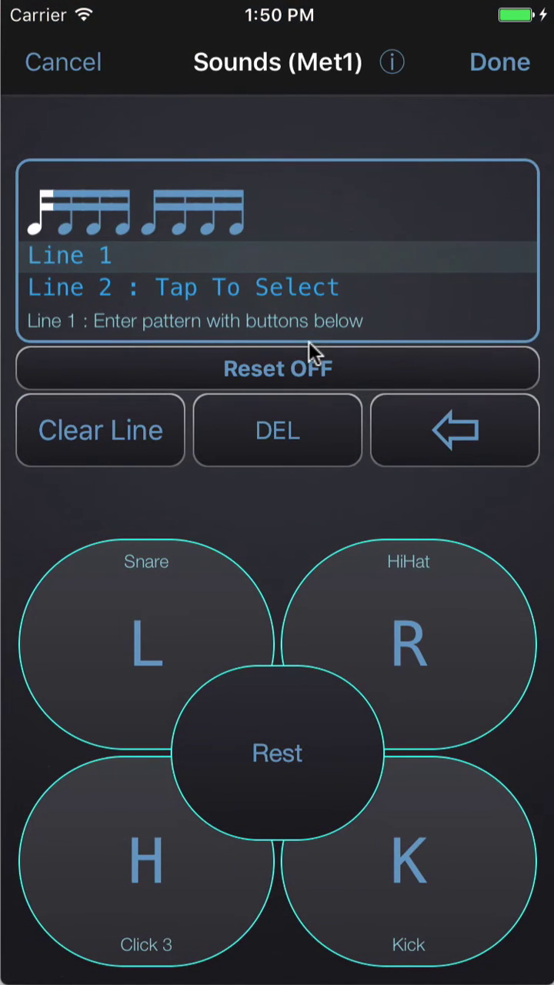
pyautogui.click(424, 582)
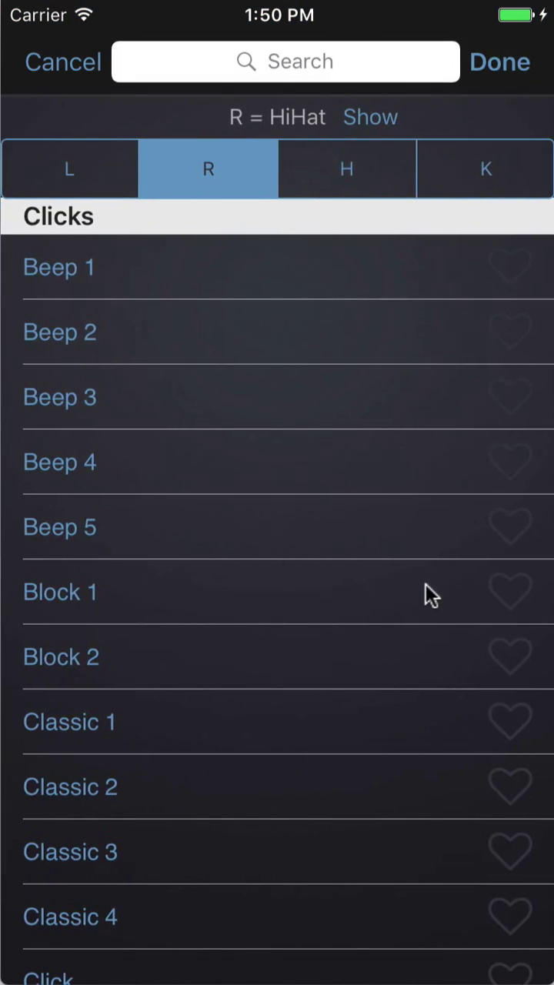
pyautogui.click(283, 52)
pyautogui.write('Pad')
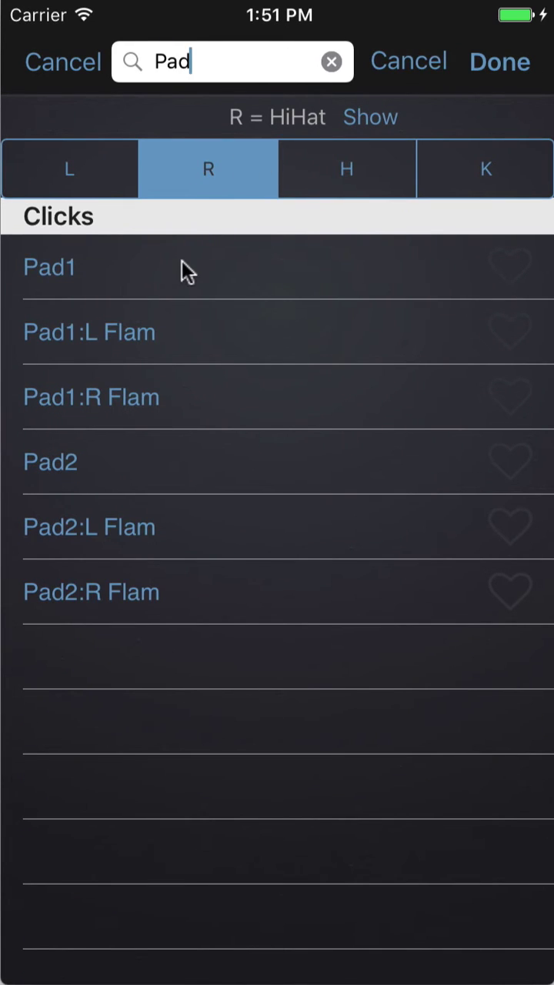
pyautogui.click(182, 266)
pyautogui.click(90, 189)
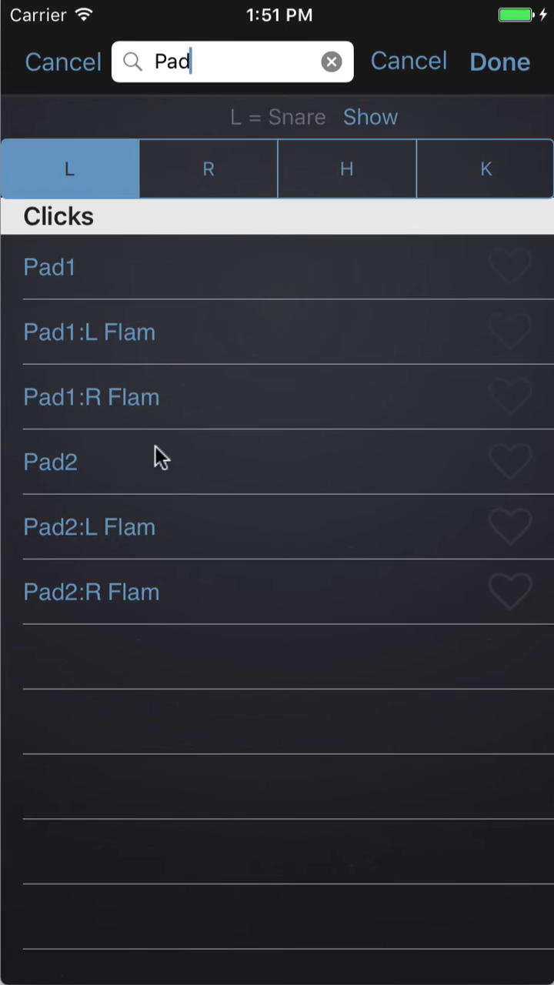
pyautogui.click(136, 456)
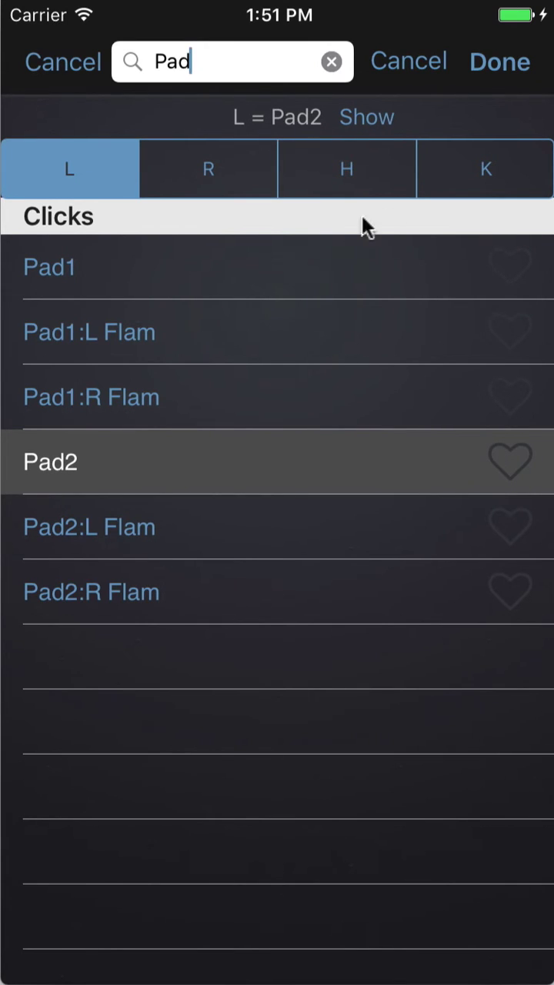
pyautogui.click(482, 160)
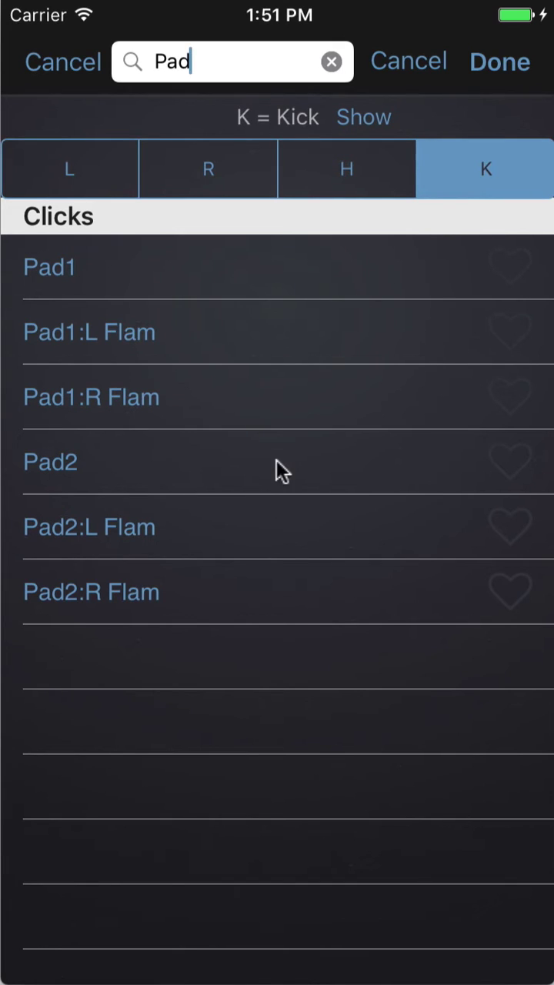
pyautogui.click(224, 399)
pyautogui.click(343, 186)
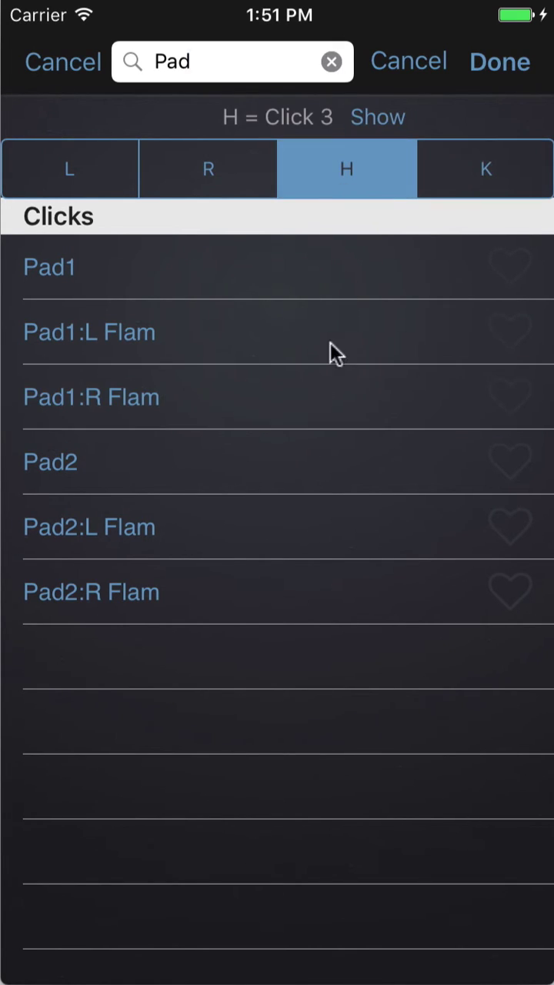
pyautogui.click(206, 534)
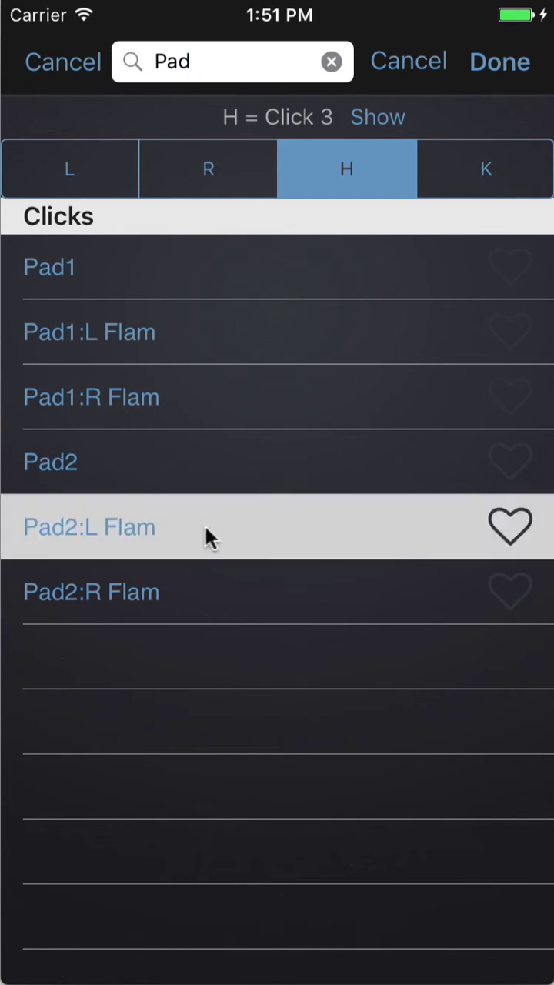
pyautogui.click(484, 62)
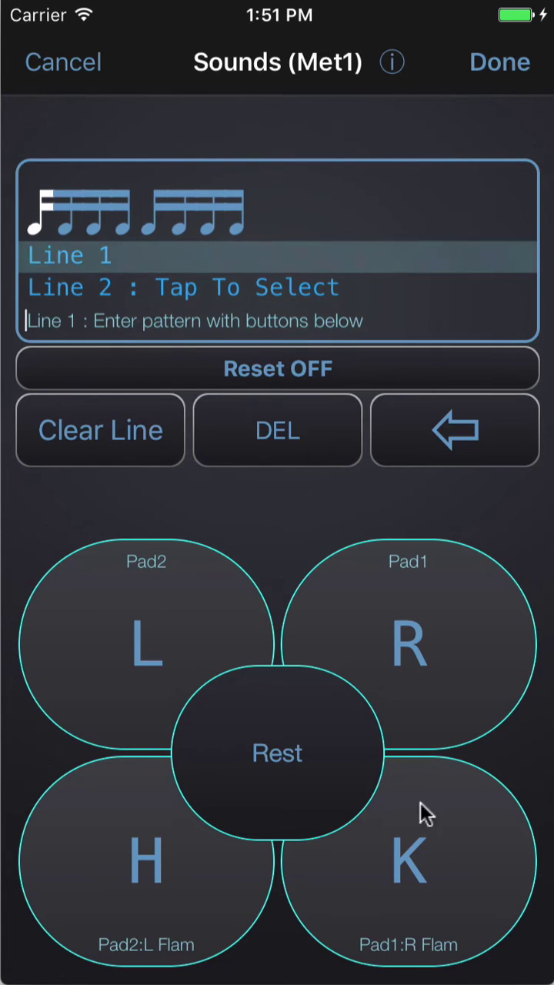
# - Enter Met1's sticking K L R R H R L L and confirm it
pyautogui.click(417, 836)
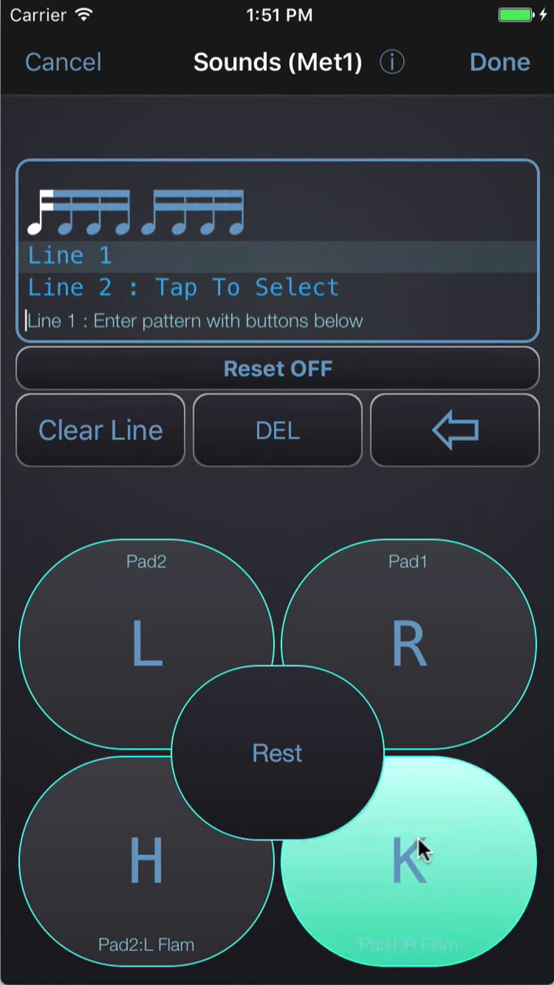
pyautogui.click(159, 633)
pyautogui.click(397, 611)
pyautogui.click(397, 611)
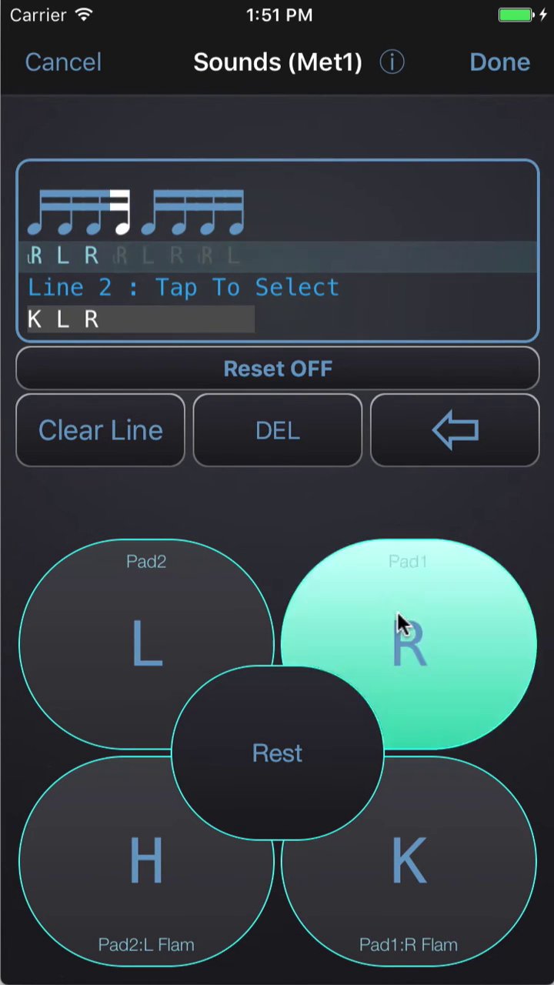
pyautogui.click(158, 869)
pyautogui.click(447, 582)
pyautogui.click(175, 615)
pyautogui.click(175, 615)
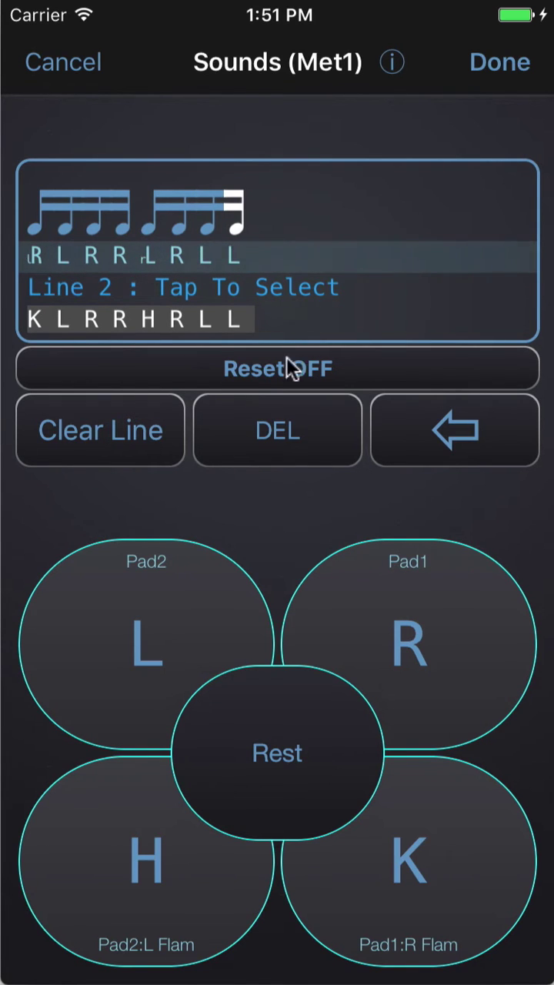
pyautogui.click(486, 70)
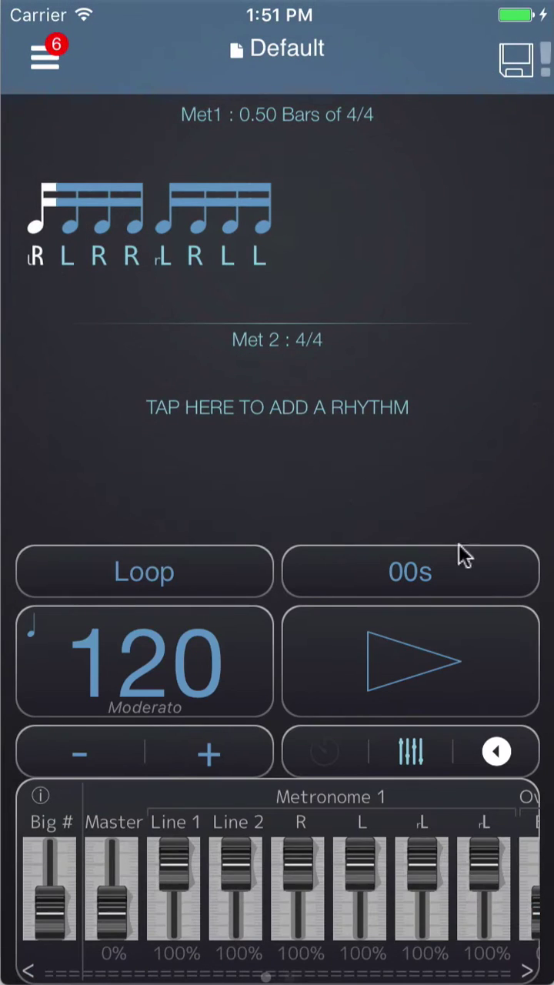
pyautogui.click(402, 660)
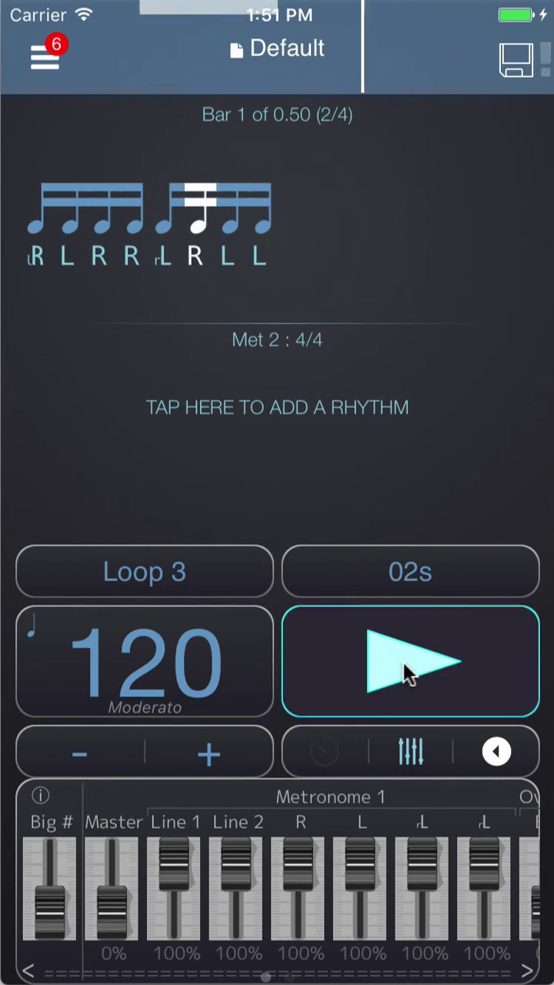
pyautogui.click(405, 671)
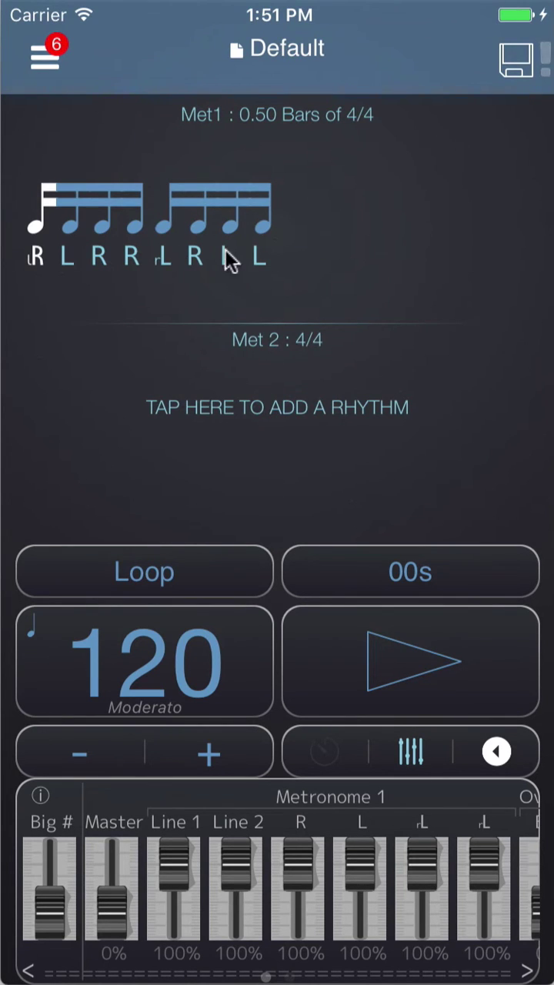
# - Apply Make Lefty to Met1 twice, then to the Default preset, giving L R L L R L R R
pyautogui.click(233, 273)
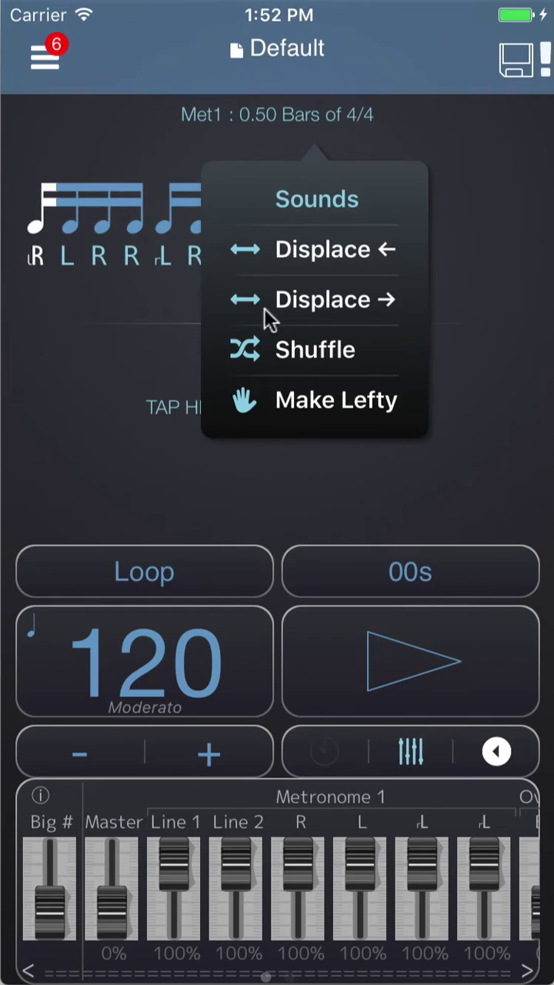
pyautogui.click(305, 399)
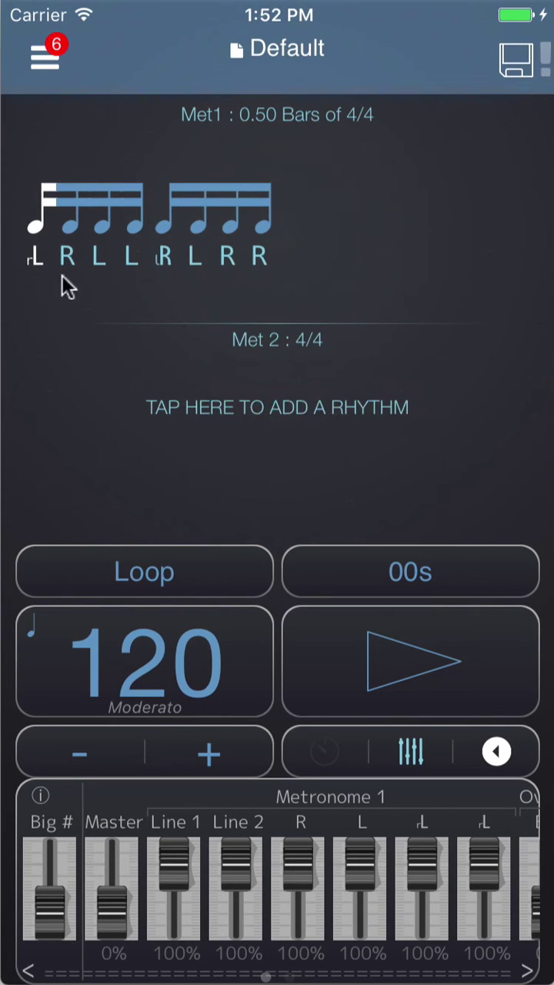
pyautogui.click(225, 264)
pyautogui.click(273, 397)
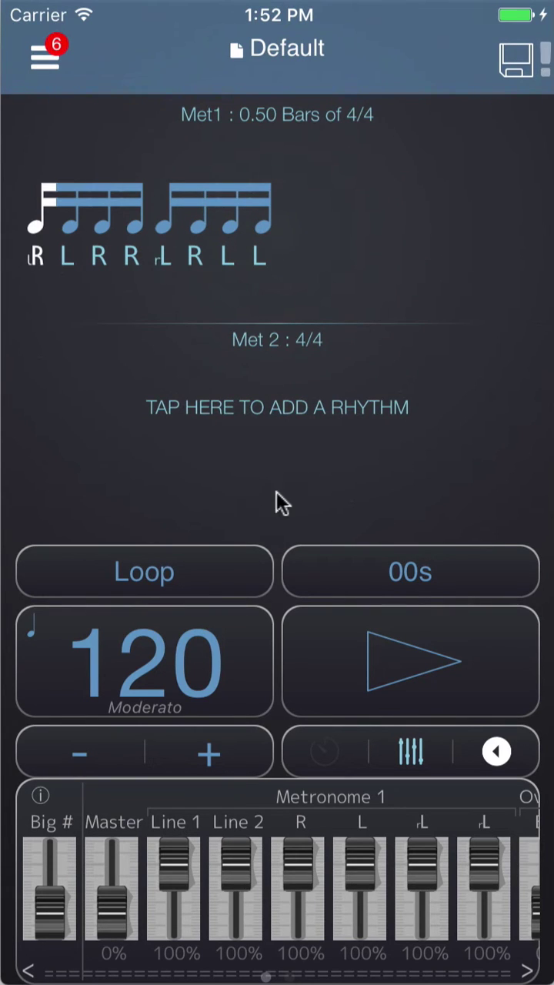
pyautogui.click(282, 42)
pyautogui.click(291, 269)
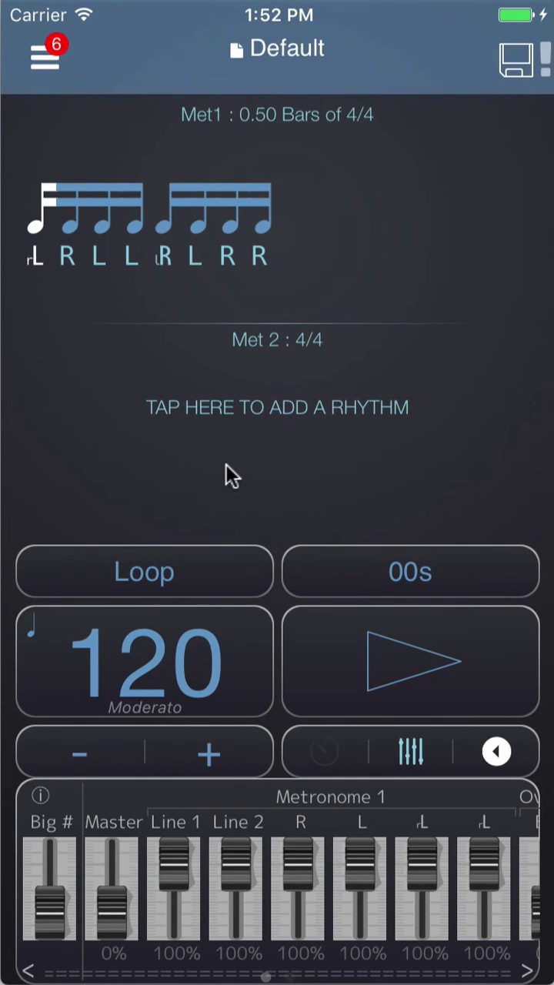
# - Add four beamed eighth-note pairs to Met2, filling one bar of 4/4
pyautogui.click(273, 424)
pyautogui.click(300, 613)
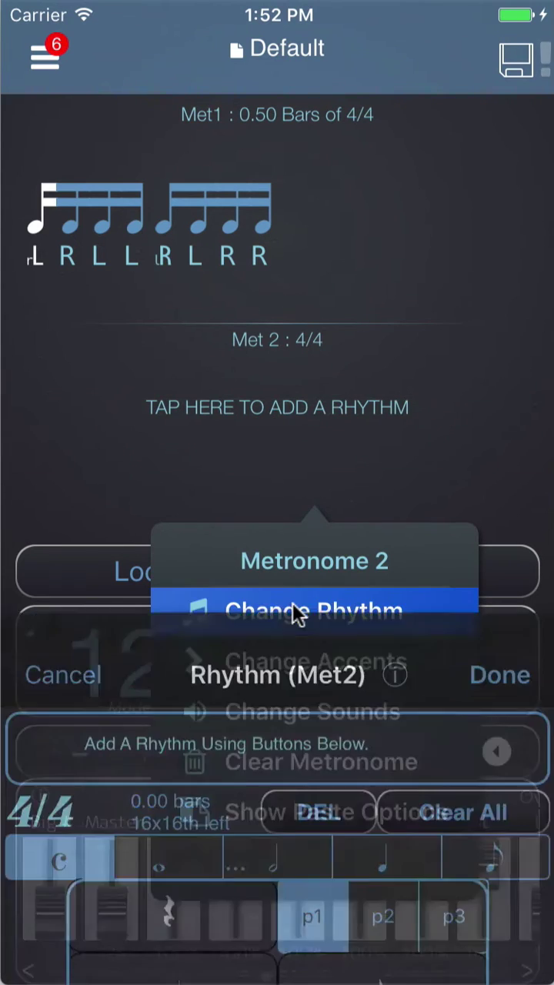
pyautogui.click(204, 468)
pyautogui.click(203, 468)
pyautogui.click(204, 468)
pyautogui.click(204, 468)
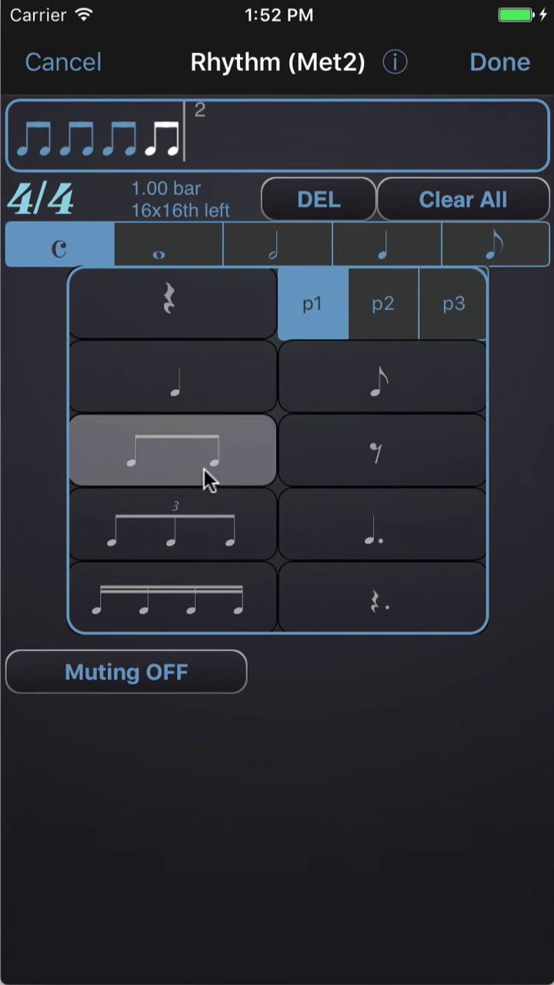
pyautogui.click(498, 67)
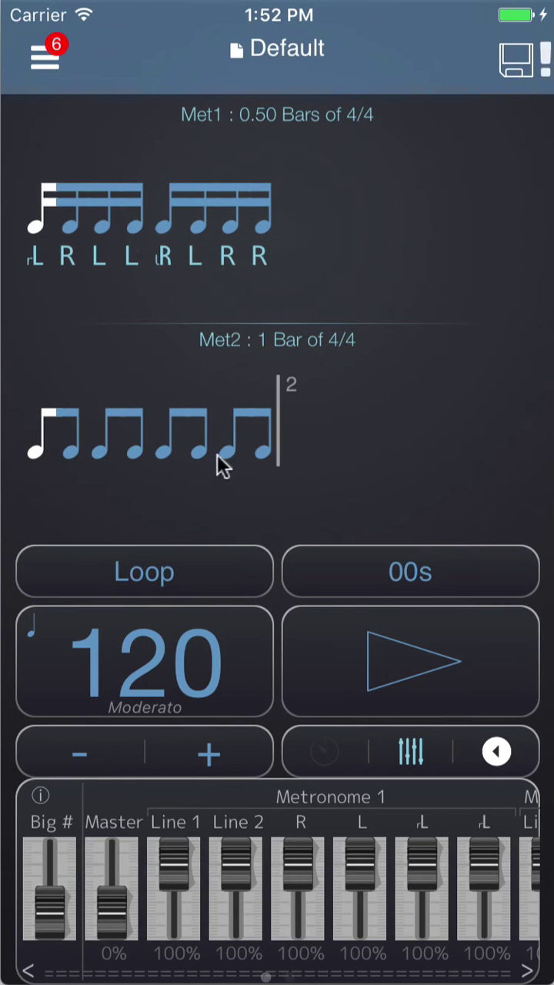
# - Filter Met2's sound library by 'Bass' and give L 10 Bass A1
pyautogui.click(171, 454)
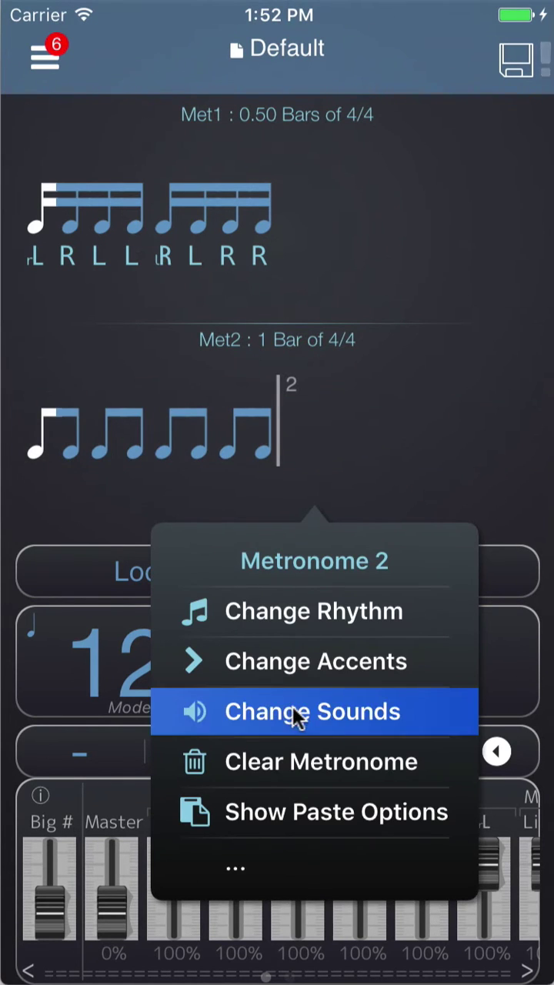
pyautogui.click(292, 705)
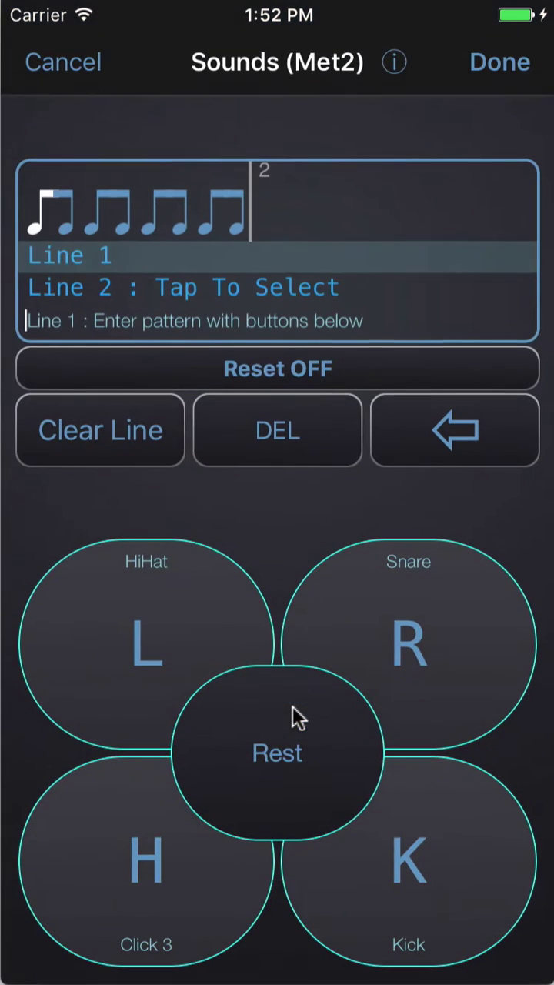
pyautogui.click(413, 600)
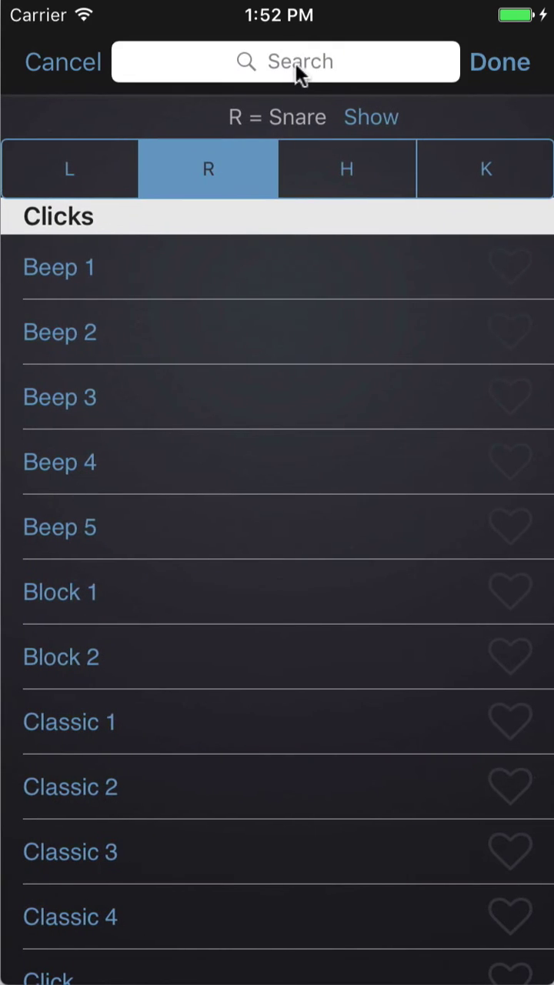
pyautogui.click(293, 56)
pyautogui.write('Bass')
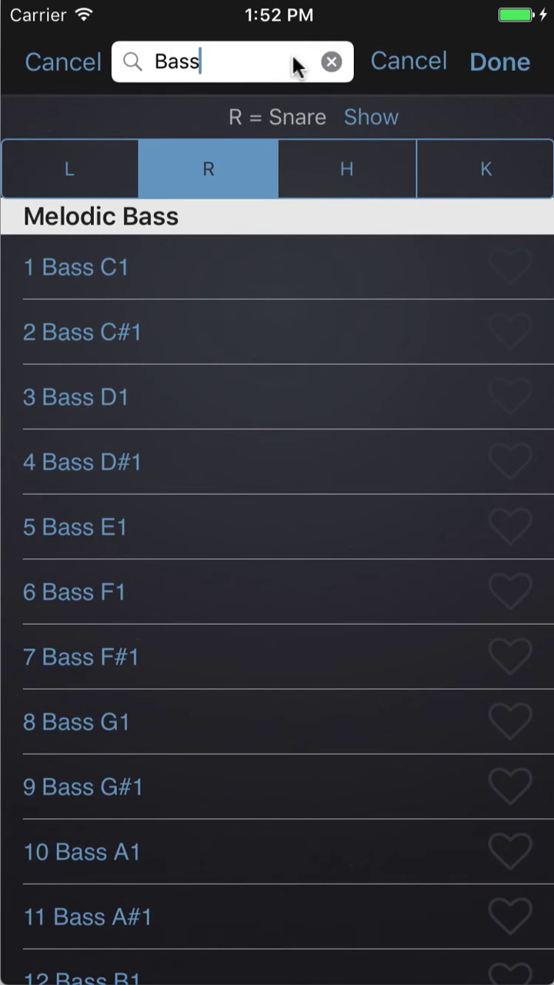
pyautogui.moveTo(277, 677); pyautogui.dragTo(289, 405)
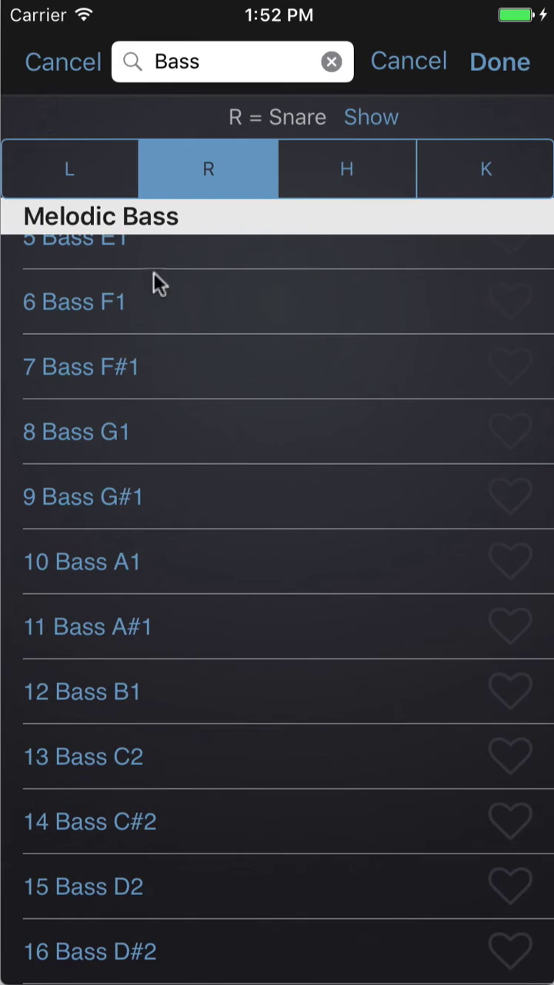
pyautogui.click(87, 171)
pyautogui.moveTo(187, 611); pyautogui.dragTo(195, 543)
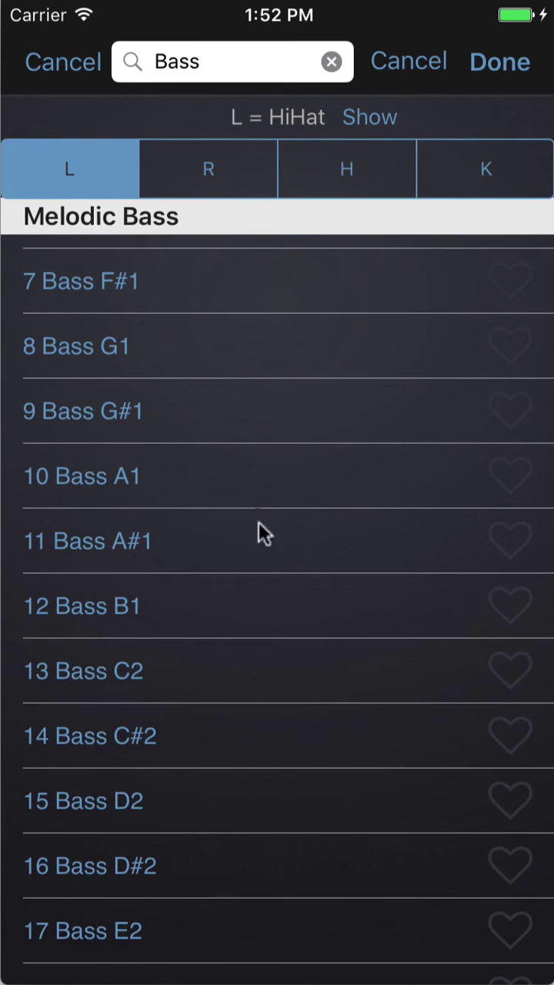
pyautogui.click(235, 475)
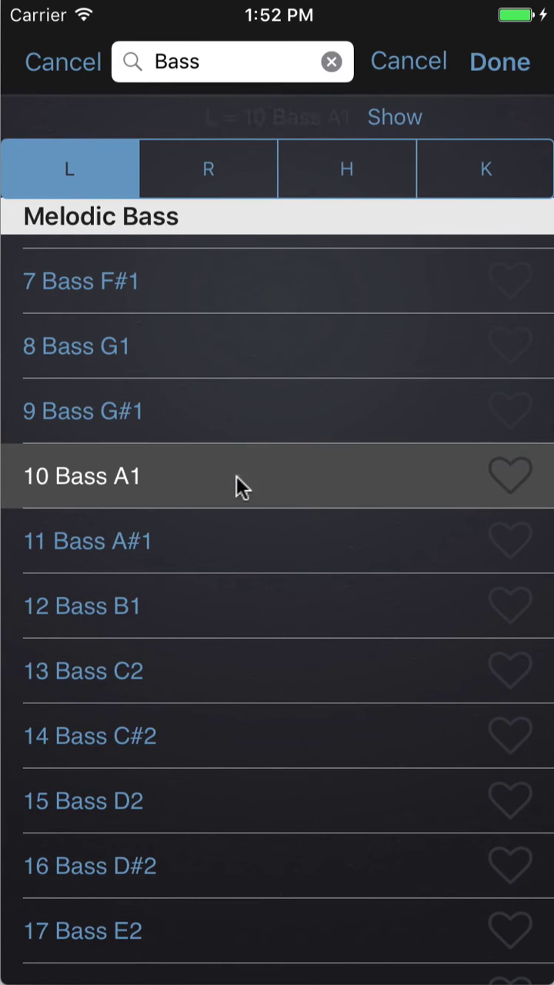
# - Assign R 17 Bass E2, H 20 Bass G2, K 22 Bass A2, and change L to 15 Bass D2
pyautogui.click(234, 179)
pyautogui.click(206, 933)
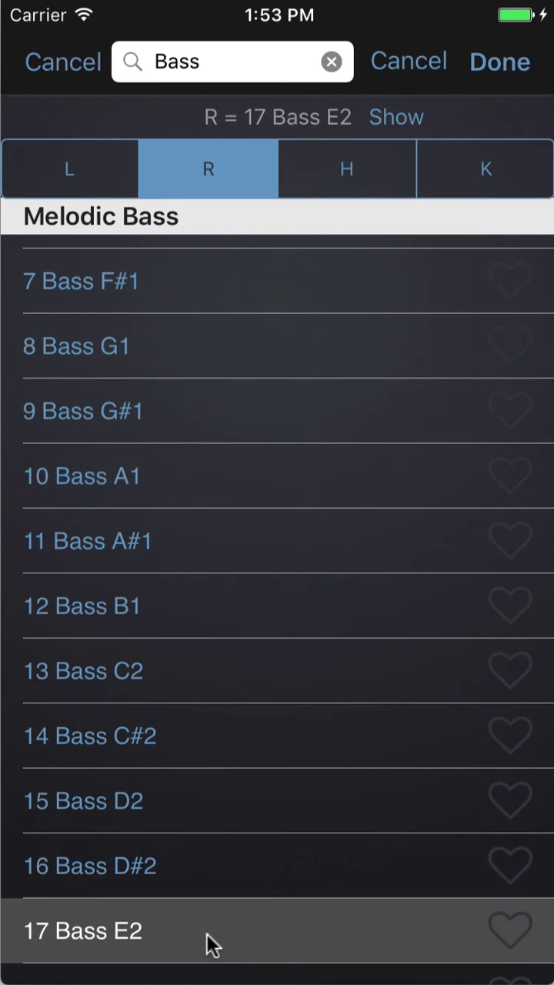
pyautogui.moveTo(206, 932); pyautogui.dragTo(217, 773)
pyautogui.click(354, 186)
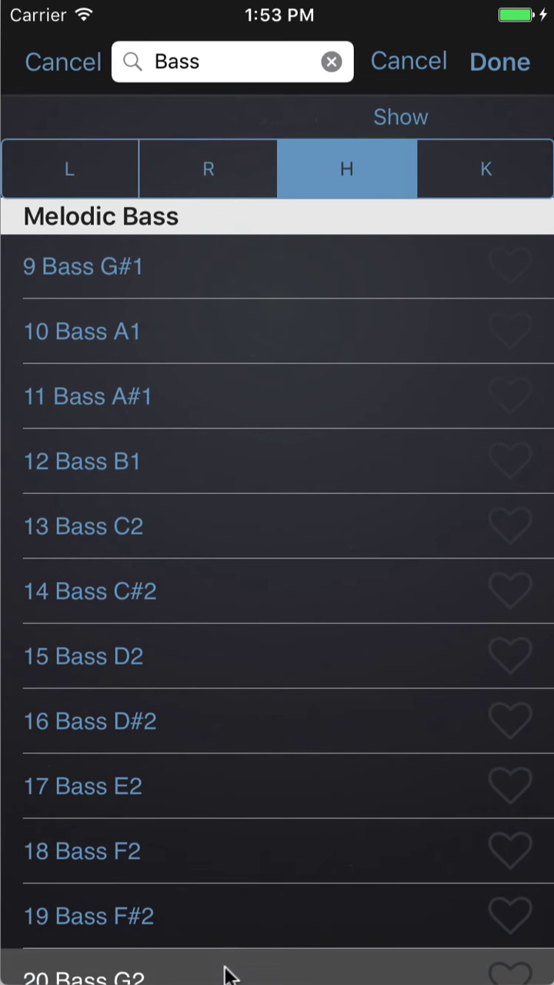
pyautogui.click(420, 168)
pyautogui.scroll(-5, 320, 450)
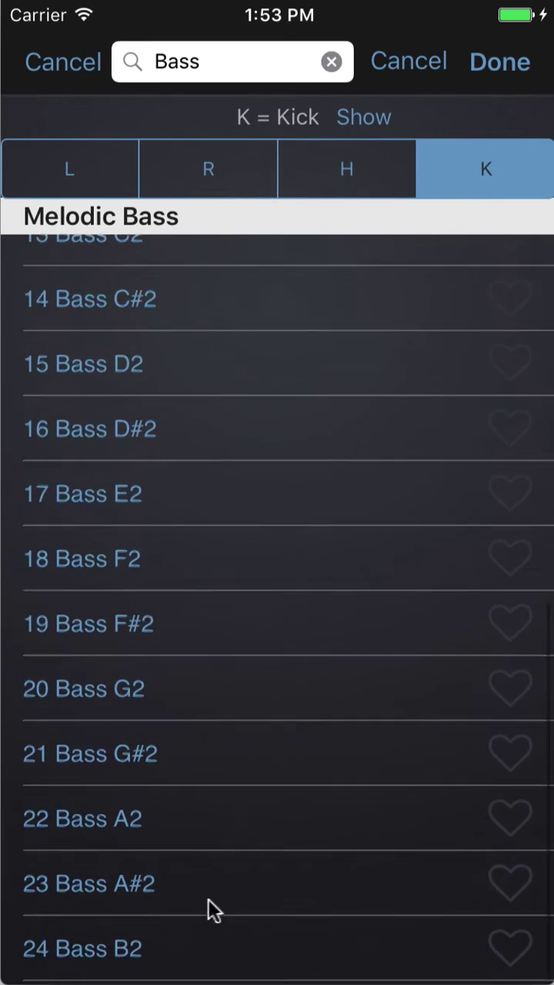
pyautogui.click(190, 819)
pyautogui.click(87, 185)
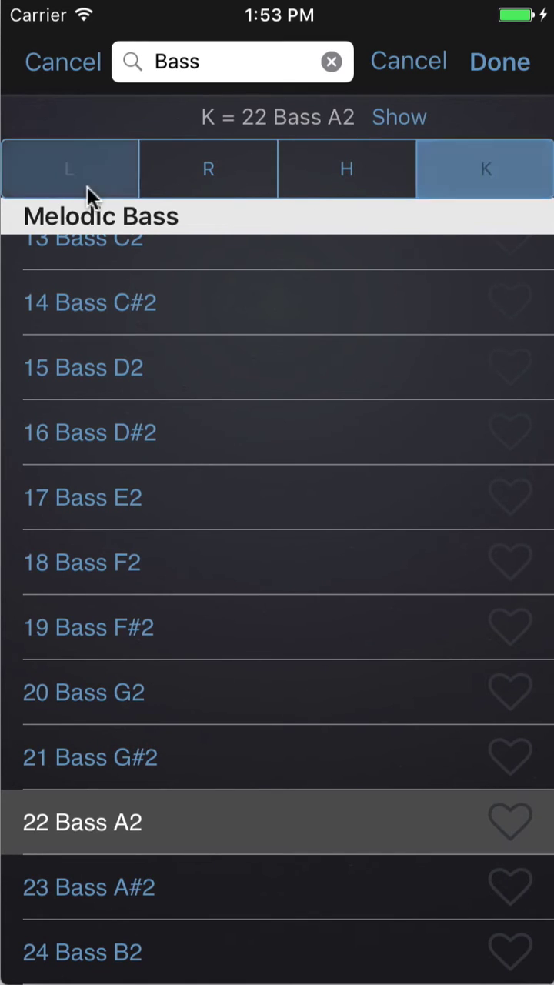
pyautogui.click(174, 531)
pyautogui.click(174, 562)
pyautogui.click(502, 53)
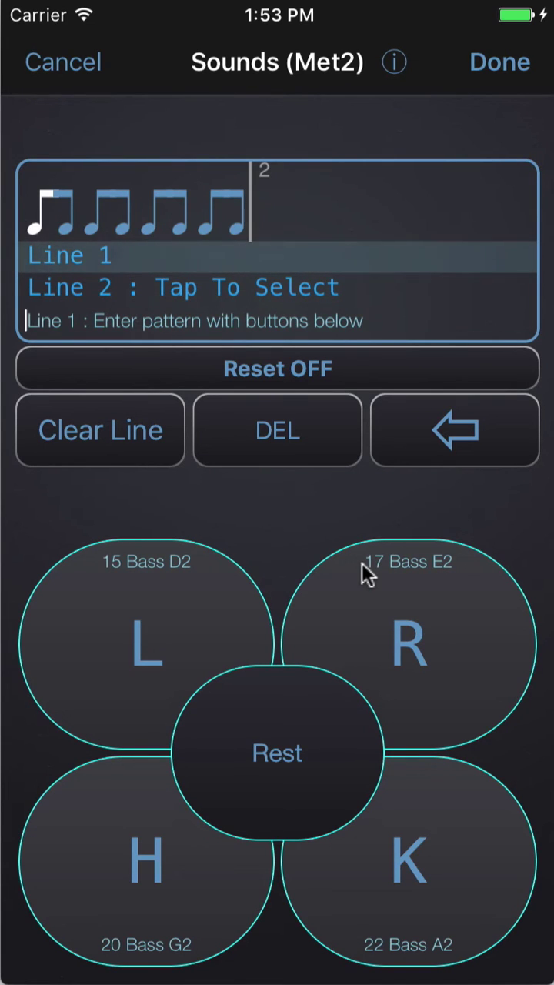
# - Enter Met2's strokes K R H K H R L R and close the Sounds editor
pyautogui.click(426, 826)
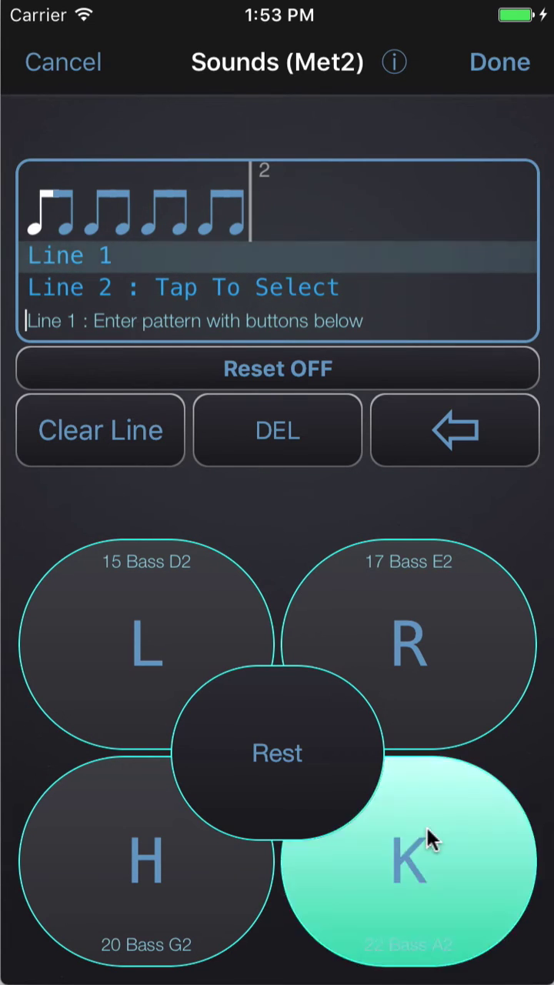
pyautogui.click(424, 558)
pyautogui.click(185, 901)
pyautogui.click(383, 895)
pyautogui.click(172, 882)
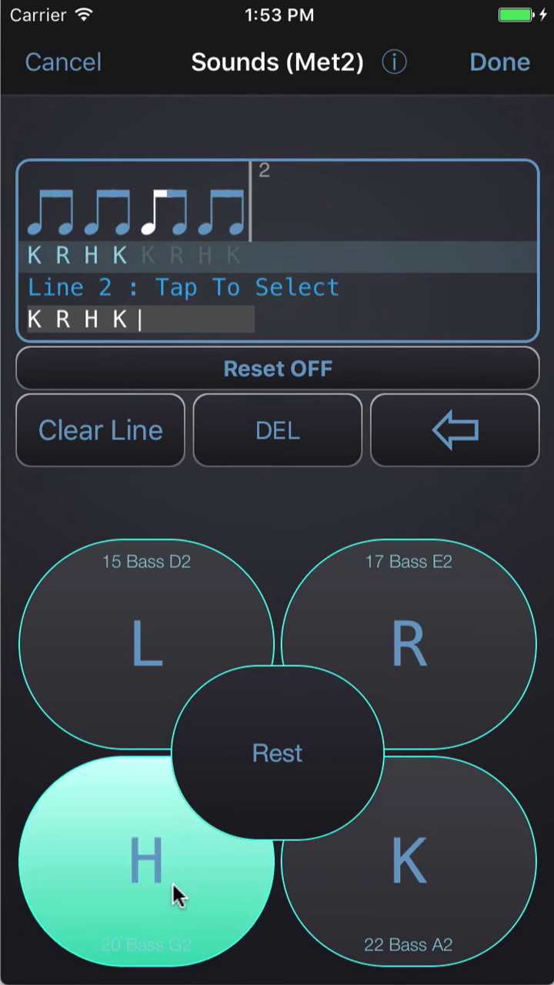
pyautogui.click(393, 568)
pyautogui.click(129, 613)
pyautogui.click(397, 608)
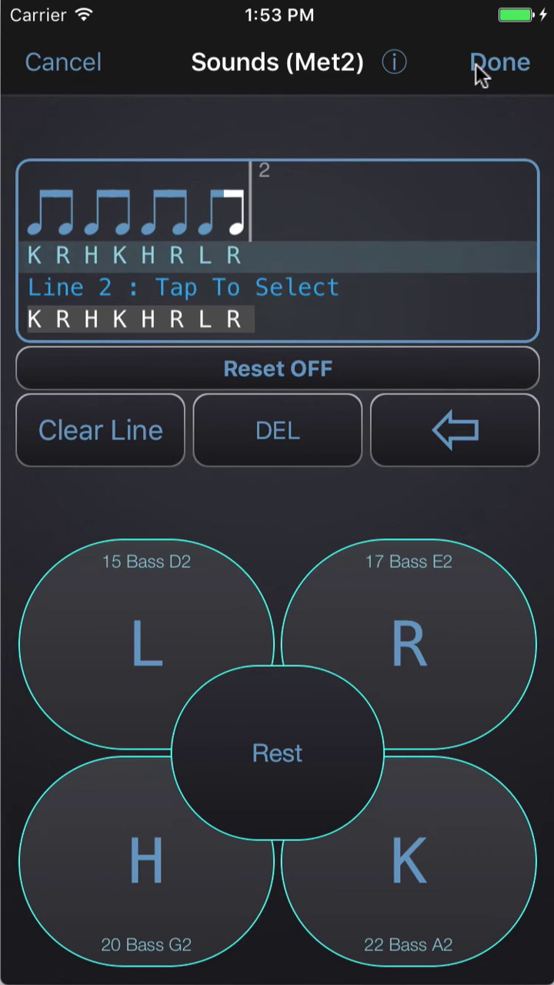
pyautogui.click(506, 68)
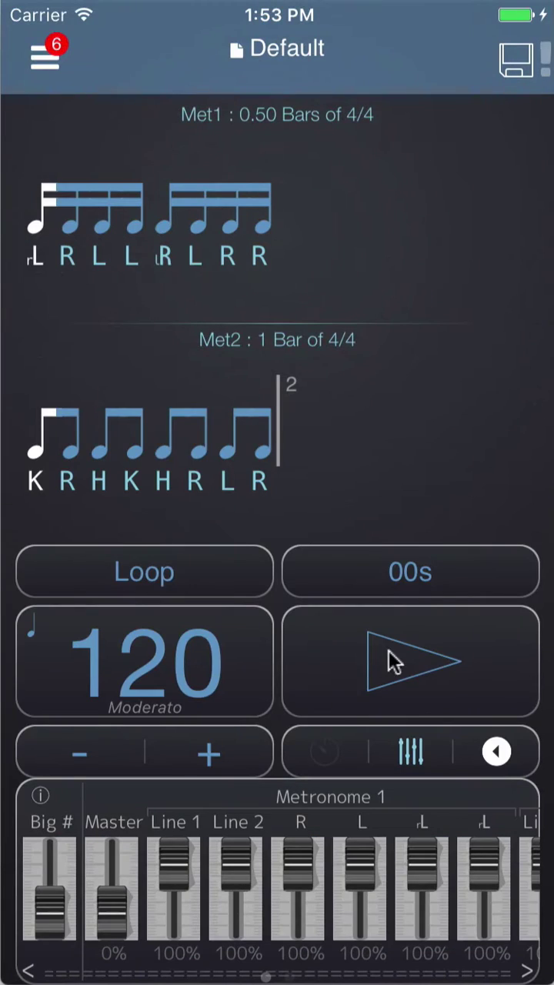
# - Start both lines playing and transpose Met2's sounds up one step at a time, seven times
pyautogui.click(389, 650)
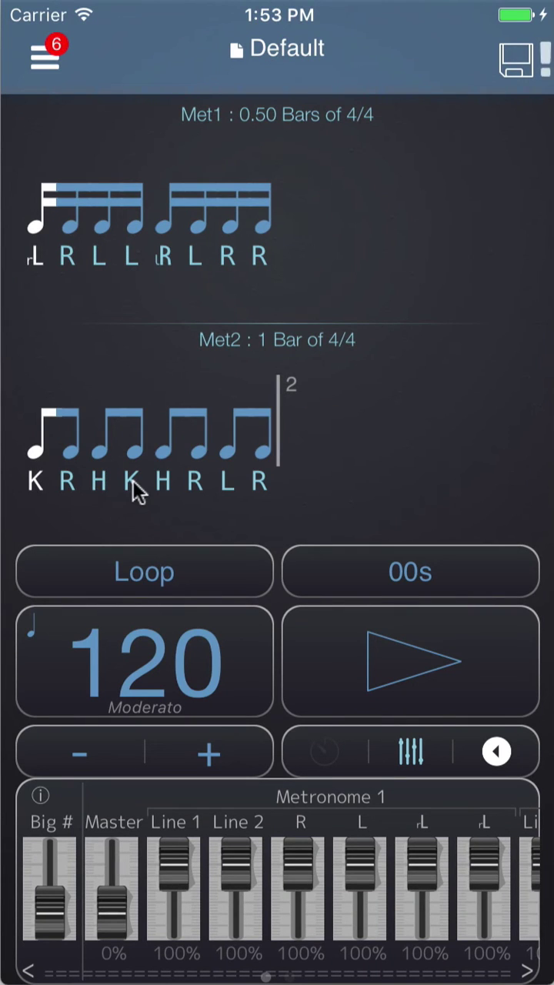
pyautogui.click(373, 661)
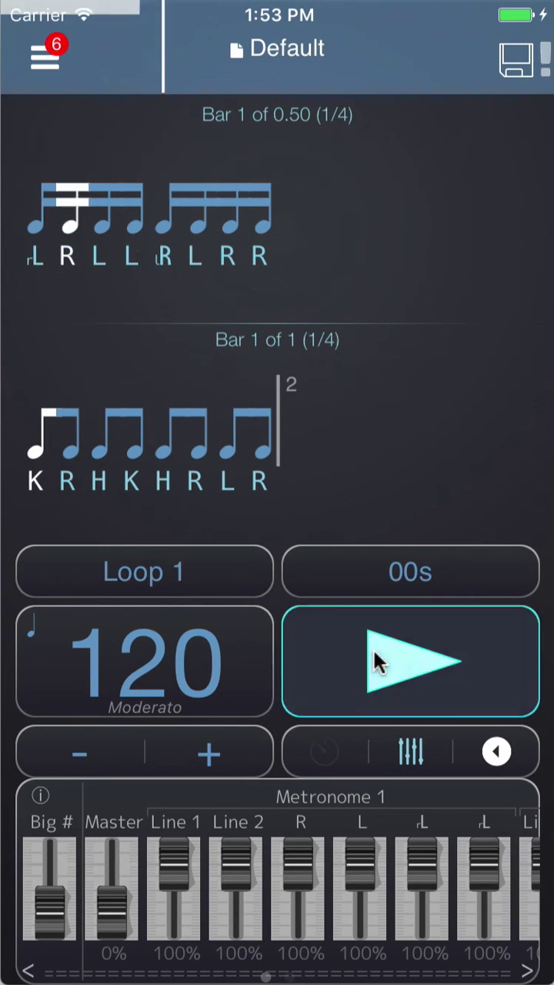
pyautogui.click(163, 493)
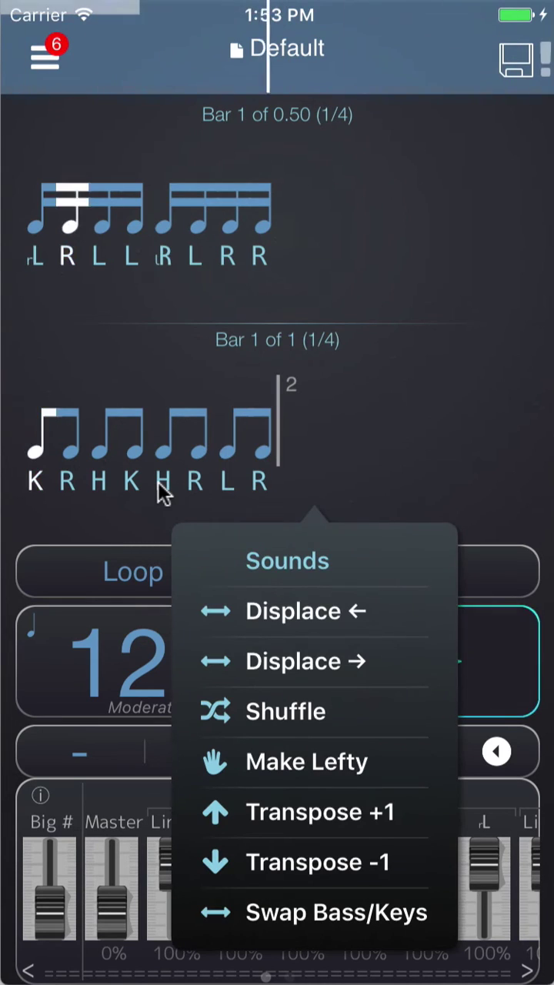
pyautogui.click(323, 823)
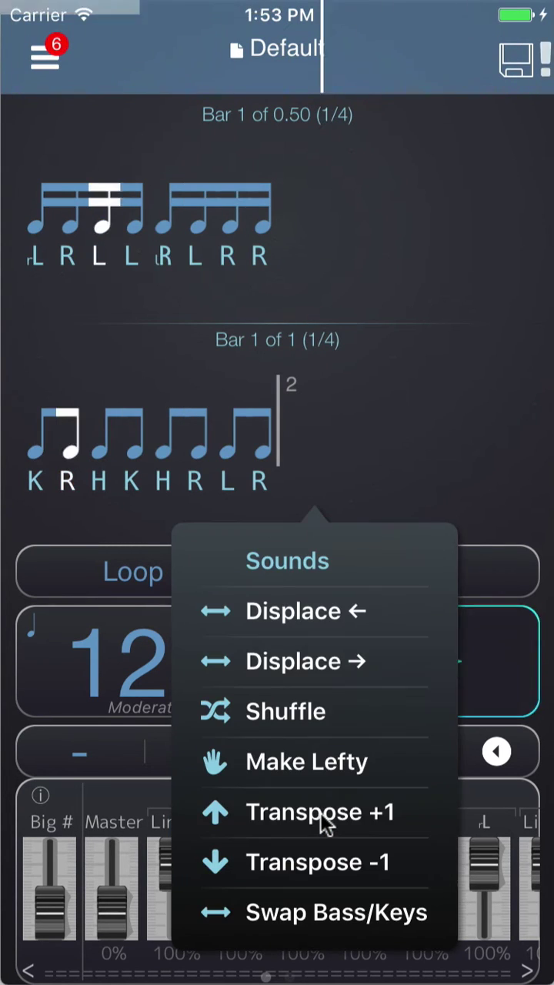
pyautogui.click(323, 823)
pyautogui.click(323, 822)
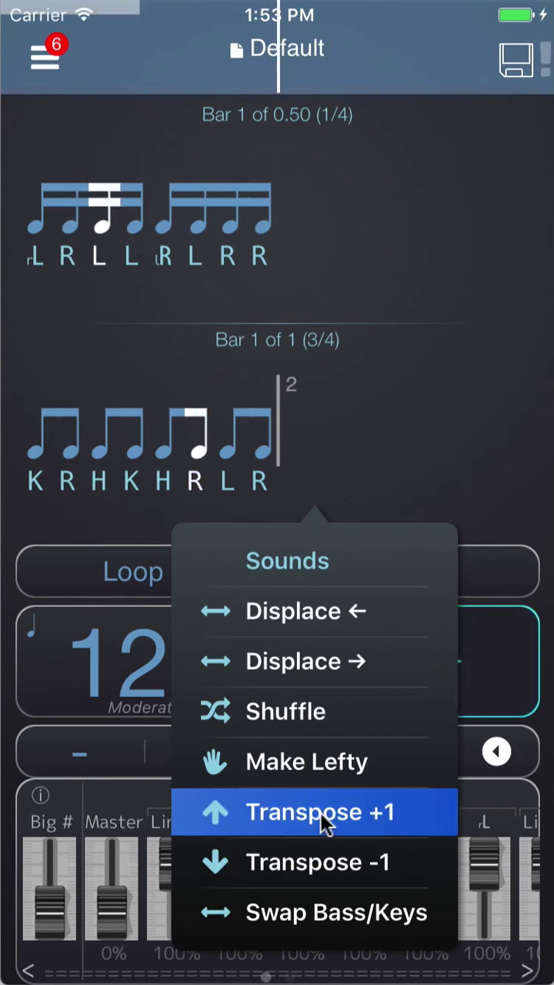
pyautogui.click(323, 821)
pyautogui.click(323, 821)
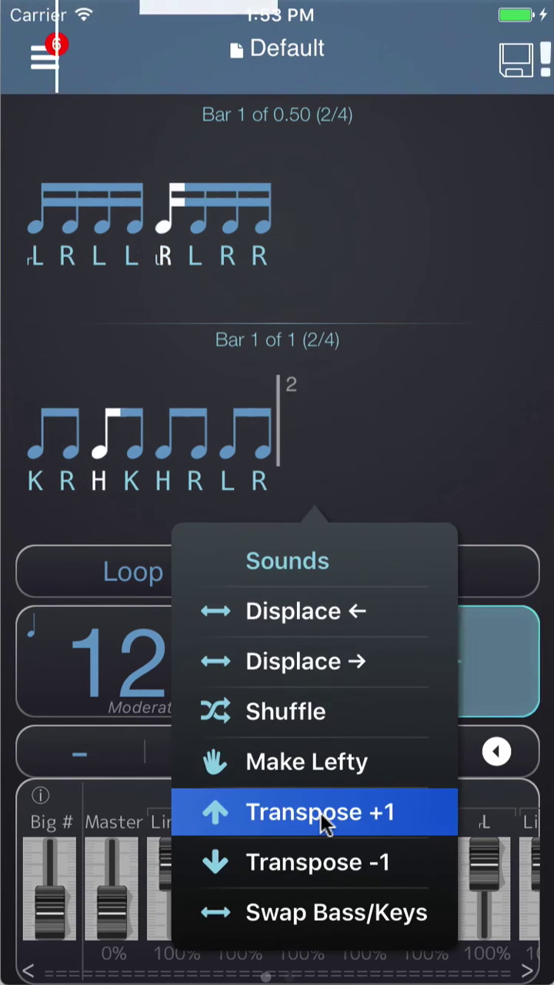
pyautogui.click(323, 821)
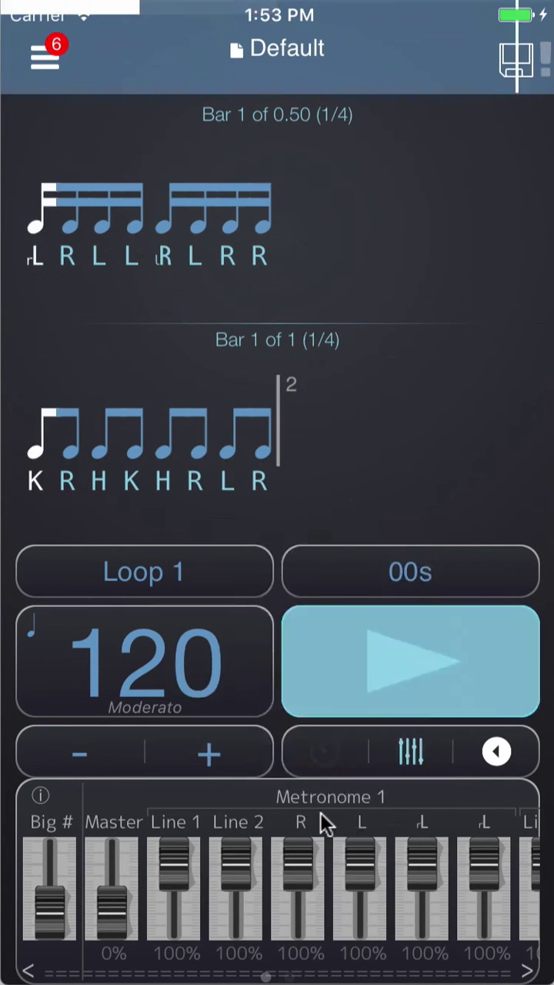
pyautogui.click(323, 822)
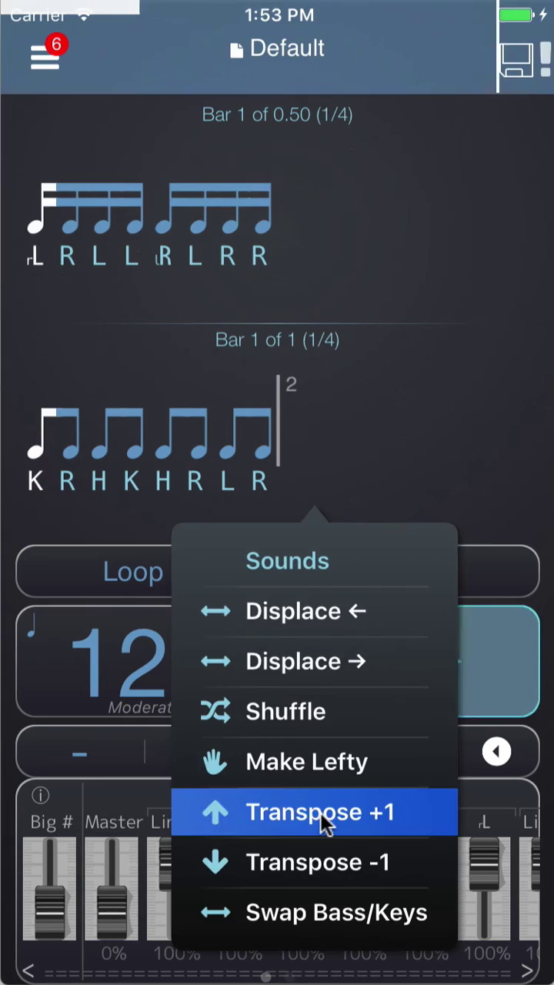
pyautogui.click(323, 822)
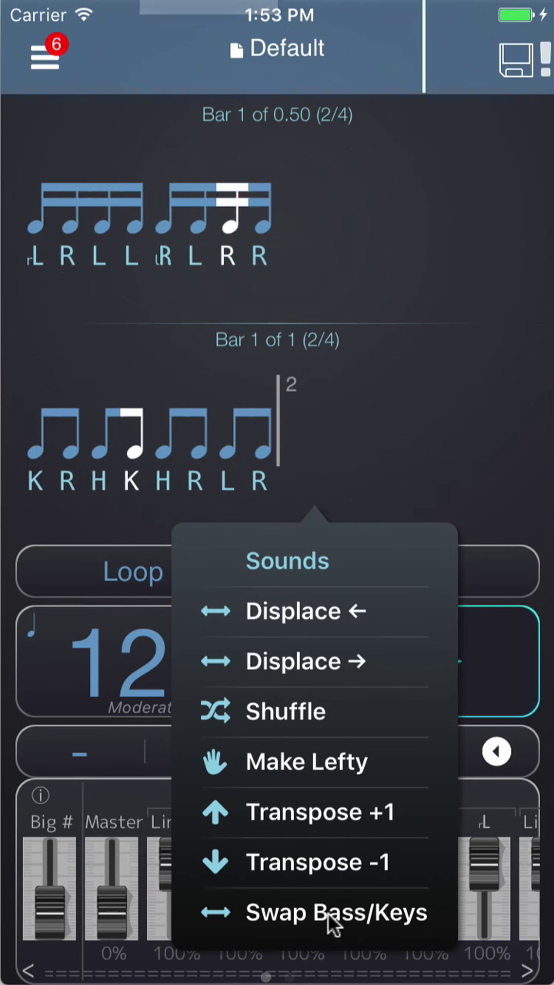
# - Swap Met2's bass sounds for key sounds, then stop playback
pyautogui.click(356, 920)
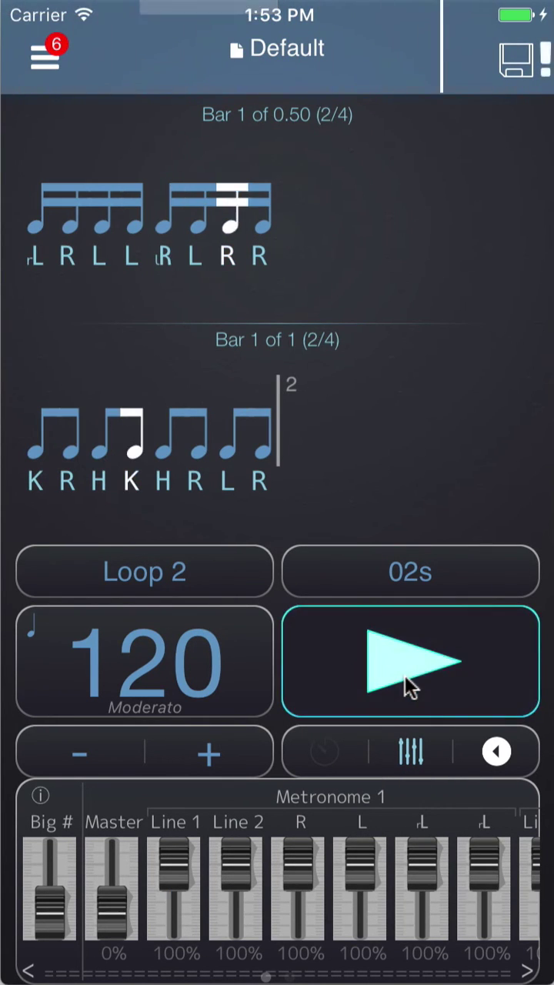
pyautogui.click(241, 495)
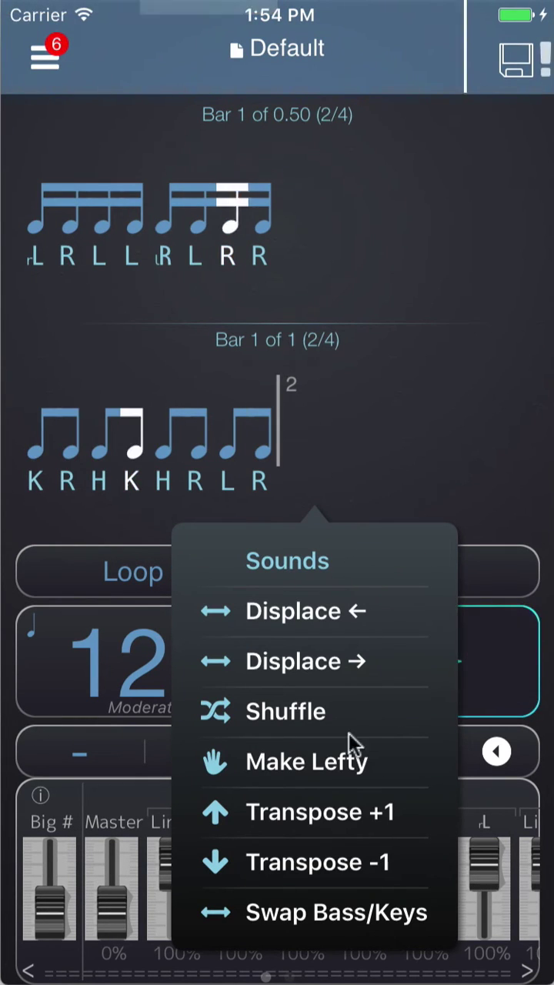
pyautogui.click(484, 668)
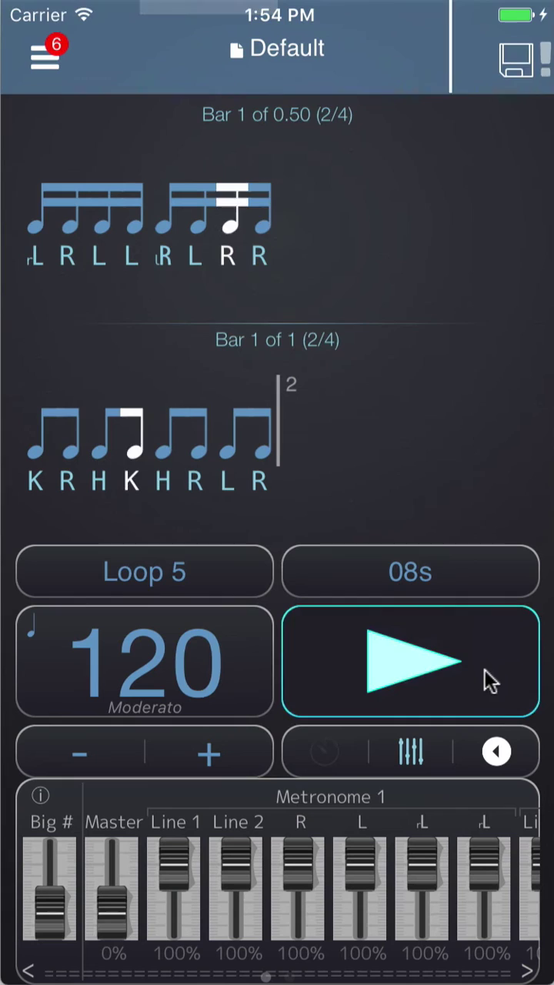
pyautogui.click(484, 668)
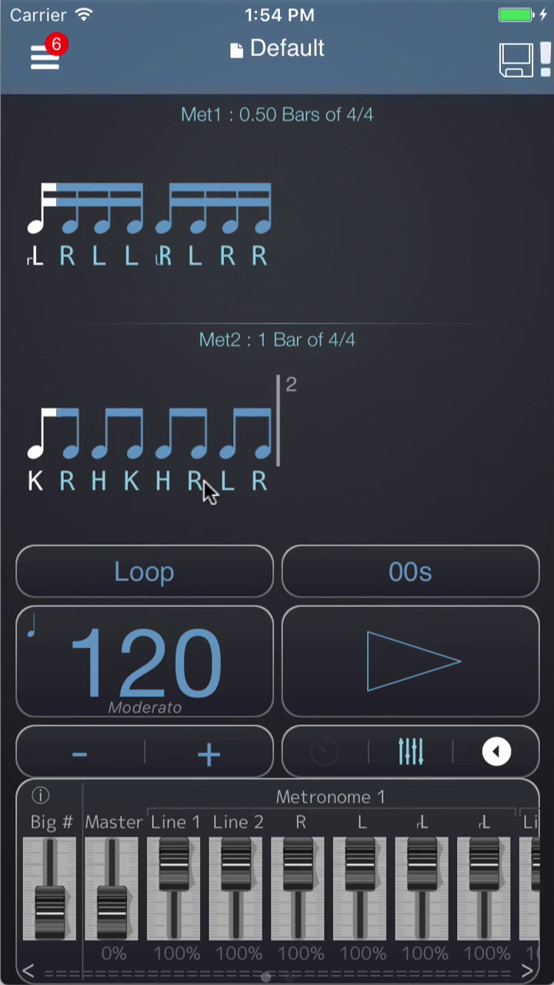
# - Open Met2's sound editor and search the R pad's sound list for 'Stabs'
pyautogui.click(204, 492)
pyautogui.click(275, 555)
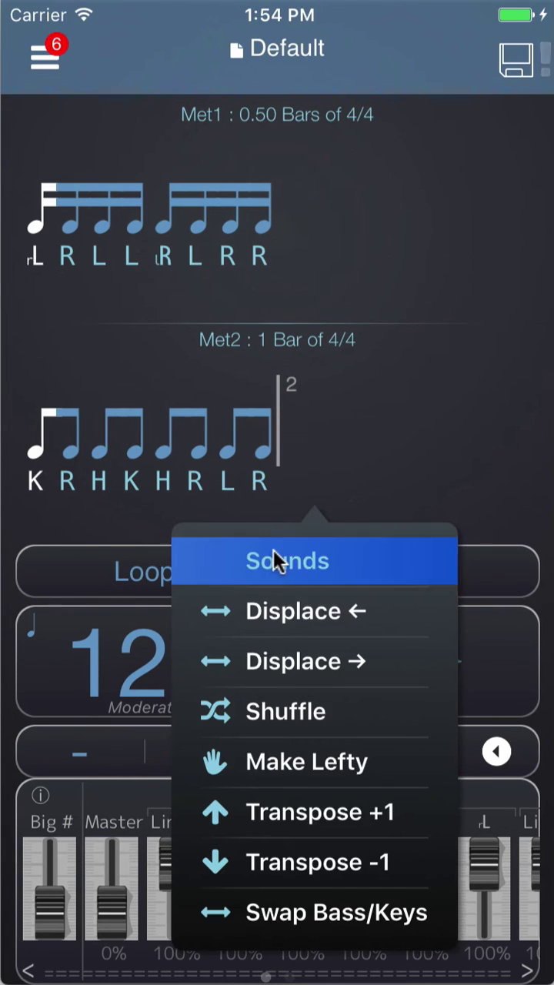
pyautogui.click(397, 588)
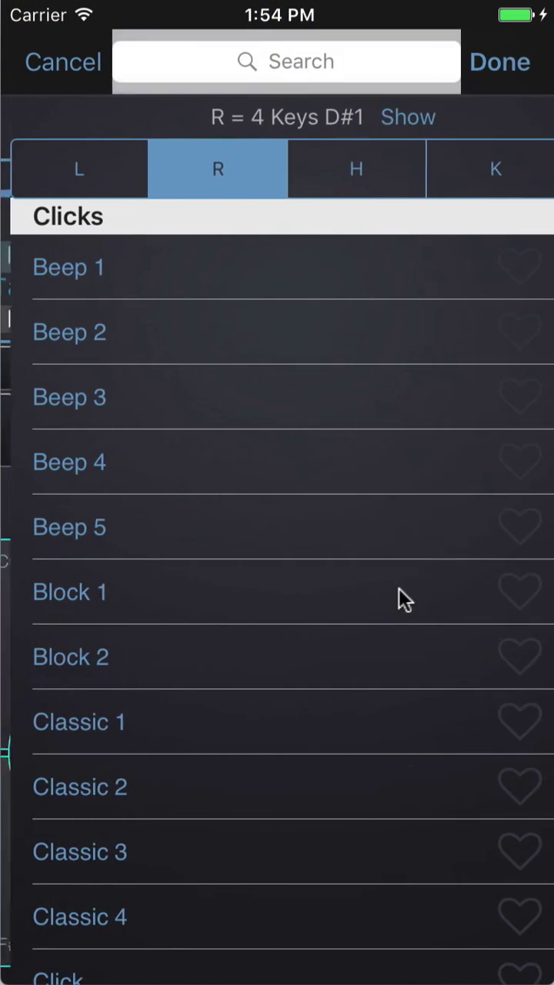
pyautogui.click(289, 57)
pyautogui.write('Stabs')
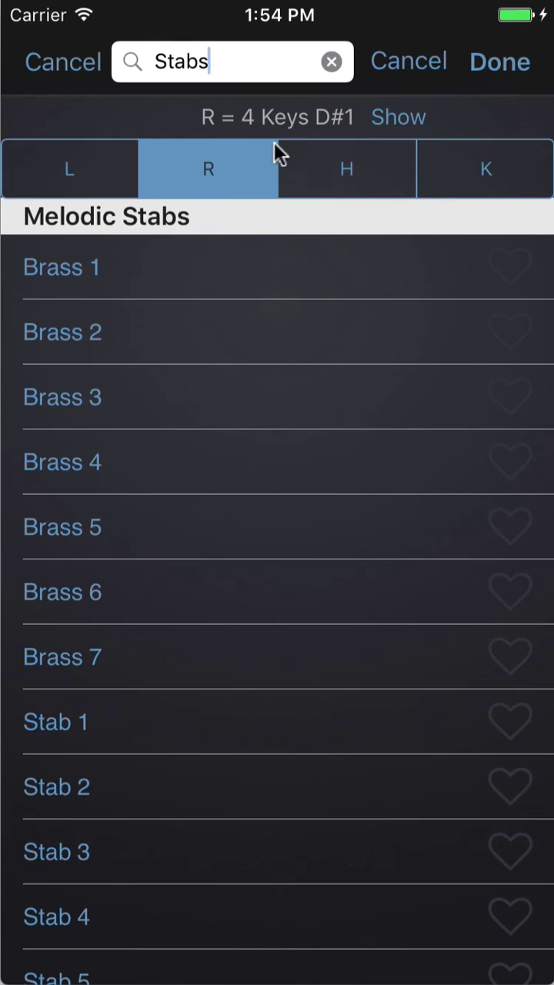
# - Audition Brass 1–7 and Stab 1–6 for R, then cancel to keep 4 Keys D#1
pyautogui.click(192, 254)
pyautogui.click(179, 331)
pyautogui.click(172, 396)
pyautogui.click(162, 461)
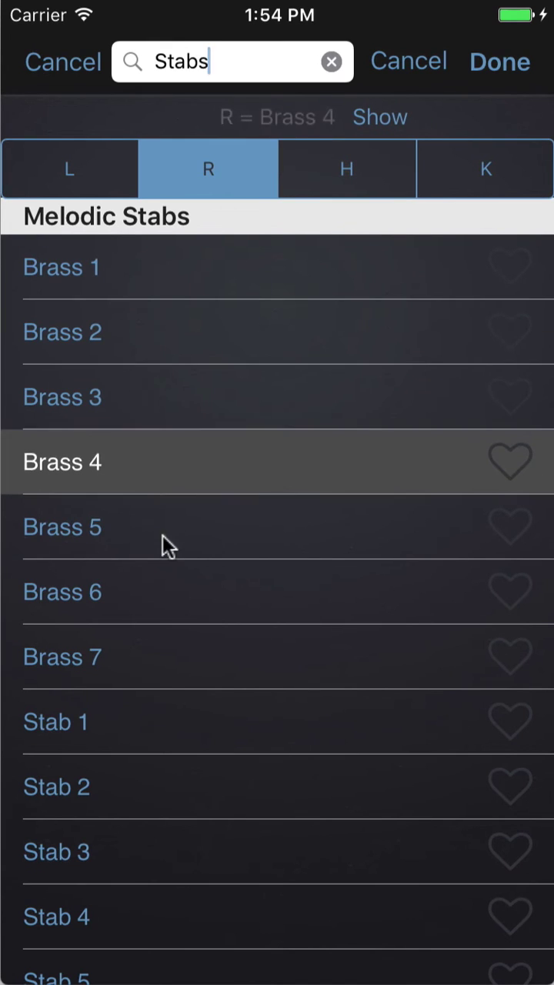
pyautogui.click(161, 527)
pyautogui.click(156, 591)
pyautogui.click(150, 656)
pyautogui.click(145, 733)
pyautogui.click(139, 808)
pyautogui.click(136, 935)
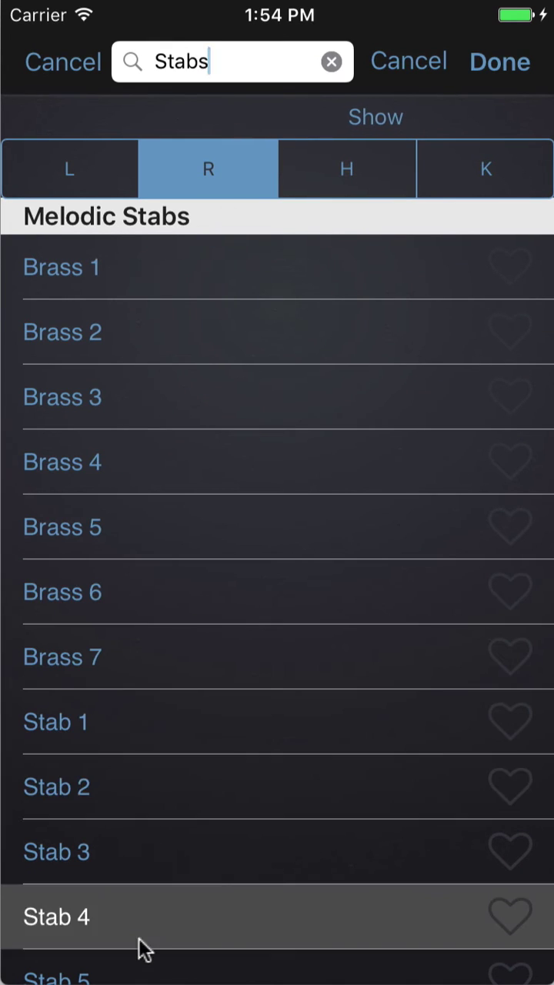
pyautogui.moveTo(137, 941); pyautogui.dragTo(172, 608)
pyautogui.click(112, 888)
pyautogui.click(116, 951)
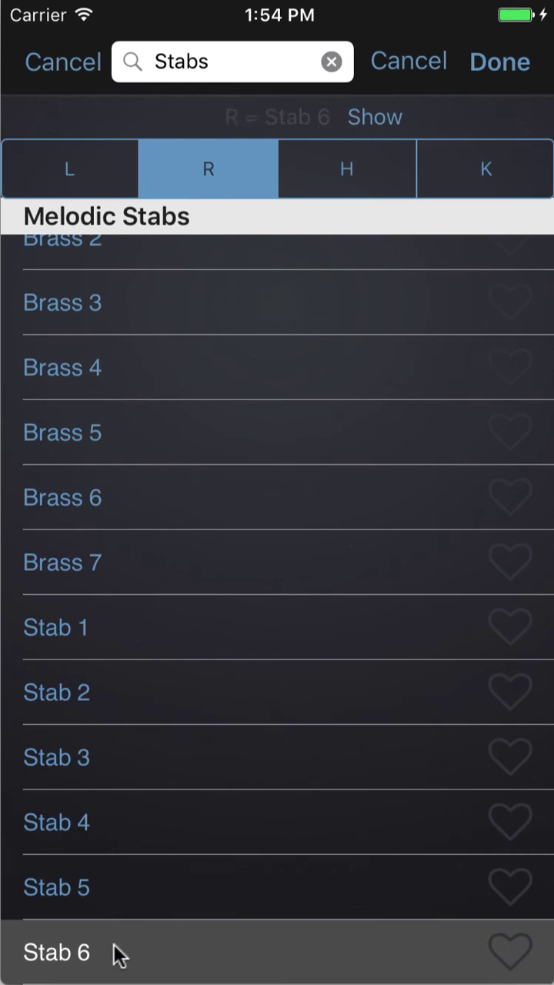
pyautogui.click(79, 65)
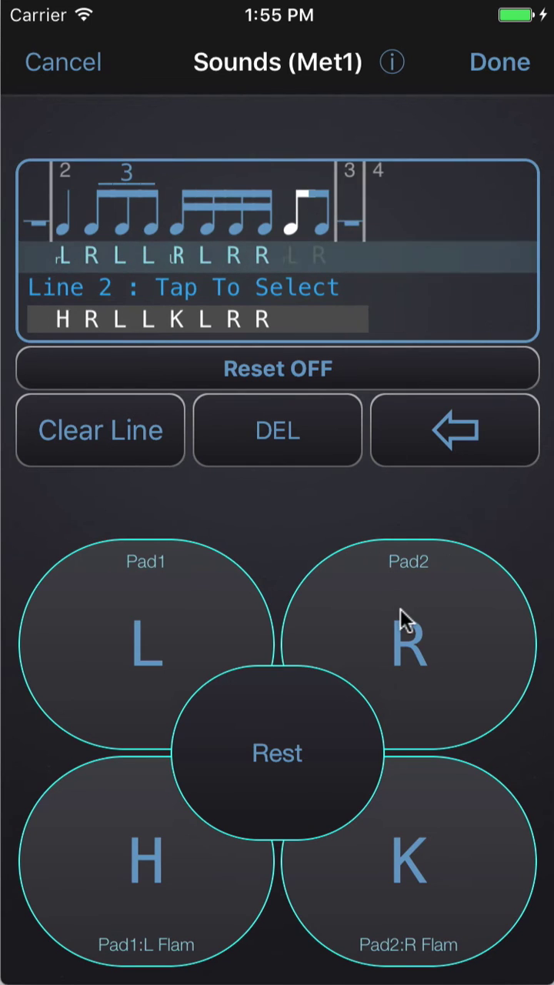
# - Search the R pad's sound list for 'Cue', audition voice cues A through D, and browse the list
pyautogui.click(400, 607)
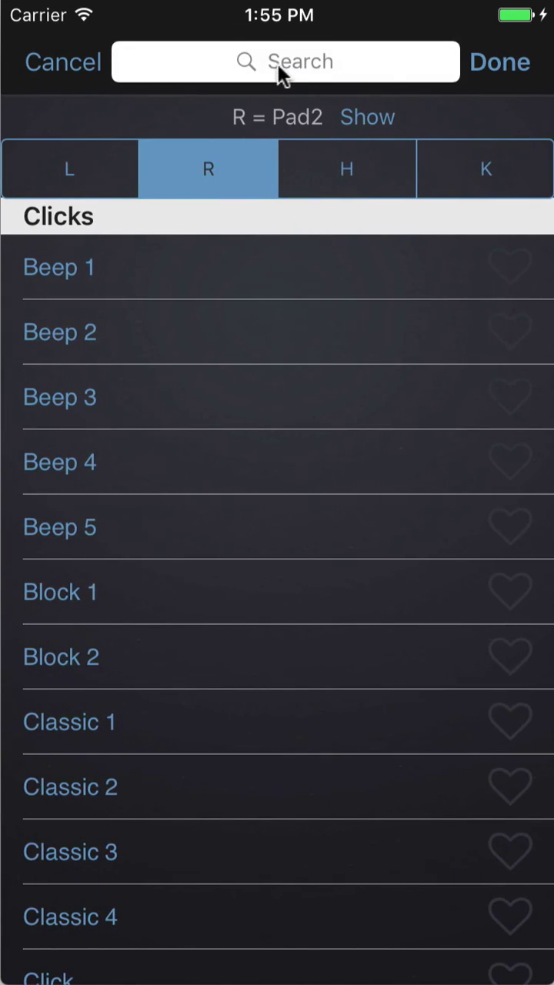
pyautogui.click(277, 63)
pyautogui.write('Cue')
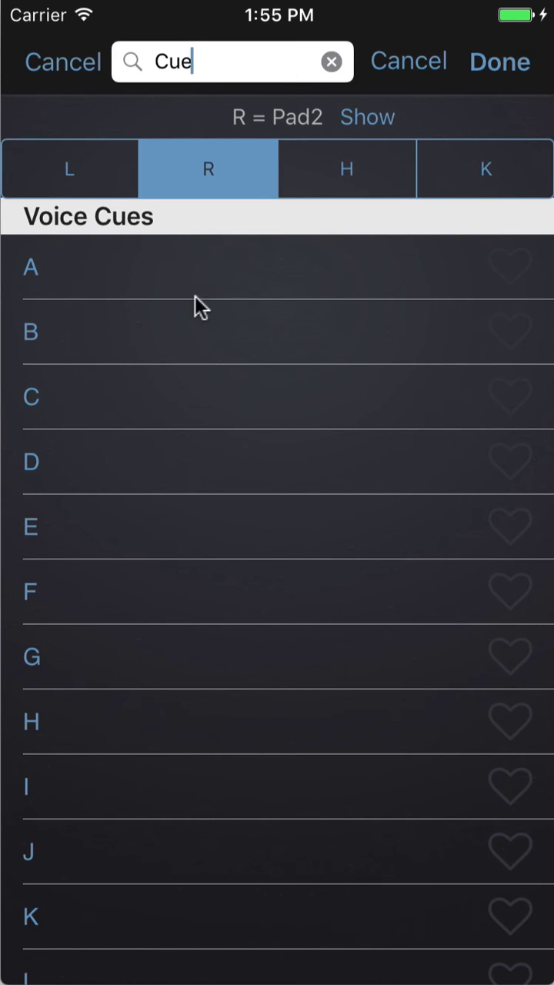
pyautogui.click(187, 265)
pyautogui.click(184, 311)
pyautogui.click(175, 395)
pyautogui.click(171, 471)
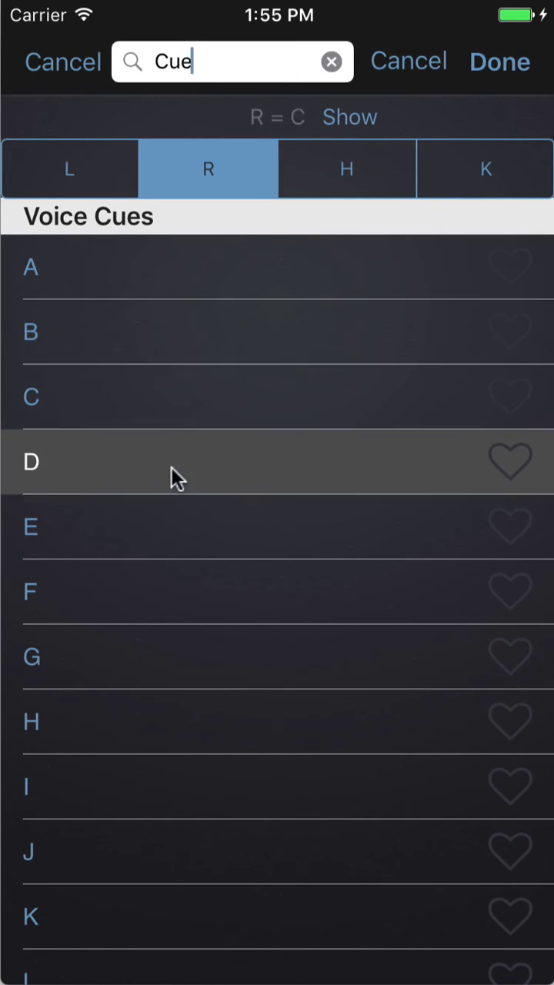
pyautogui.moveTo(230, 667); pyautogui.dragTo(259, 373)
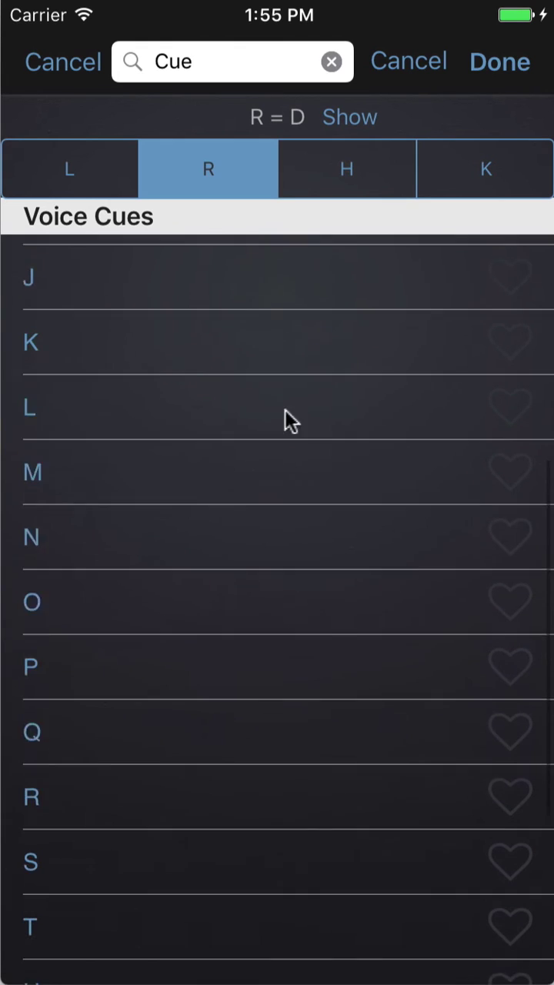
pyautogui.moveTo(259, 734); pyautogui.dragTo(274, 373)
pyautogui.moveTo(248, 714)
pyautogui.mouseDown()
pyautogui.moveTo(259, 442)
pyautogui.moveTo(251, 728)
pyautogui.mouseUp()
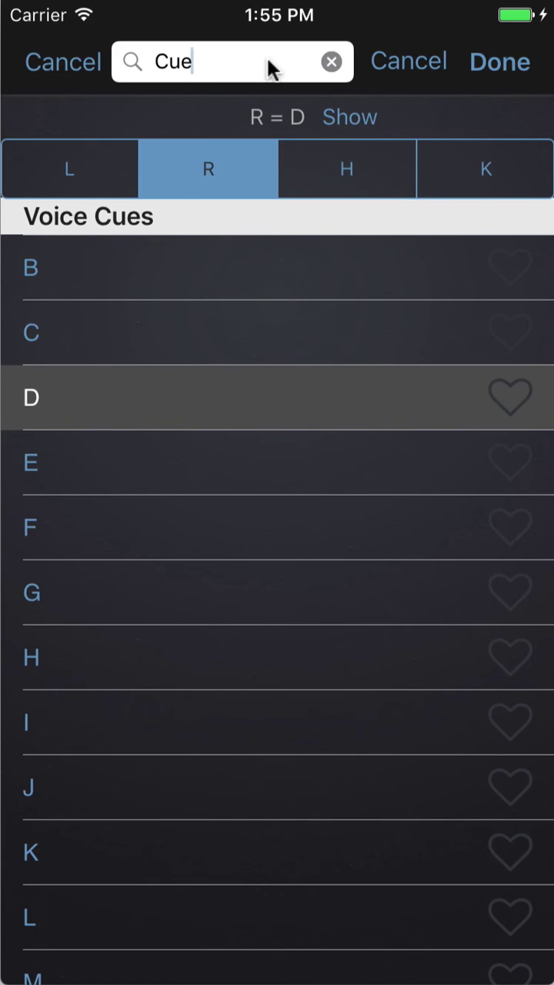
# - Replace the search with 'Sec' to browse the Voice Song Sections, then leave the sound picker
pyautogui.press('BackSpace')
pyautogui.press('BackSpace')
pyautogui.press('BackSpace')
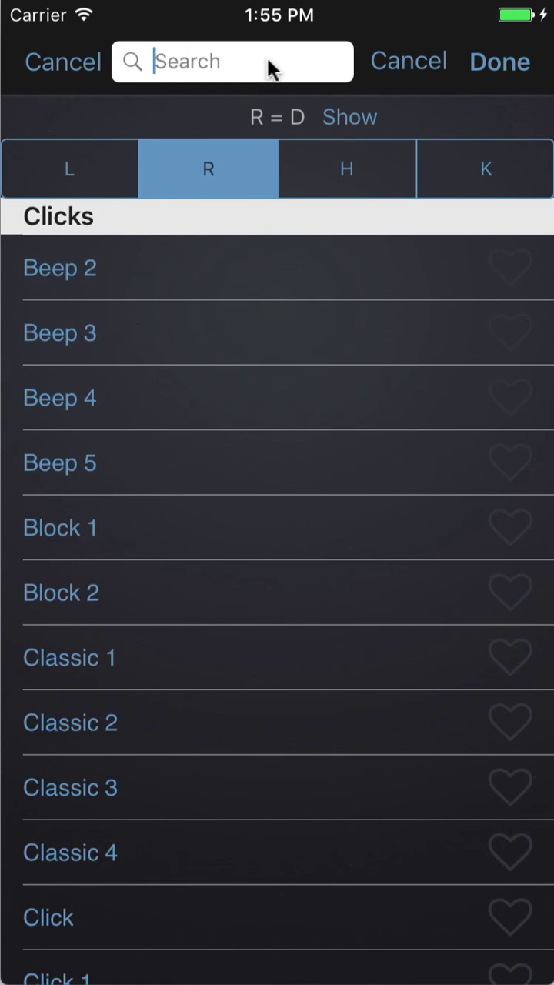
pyautogui.write('Sec')
pyautogui.moveTo(262, 523); pyautogui.dragTo(259, 730)
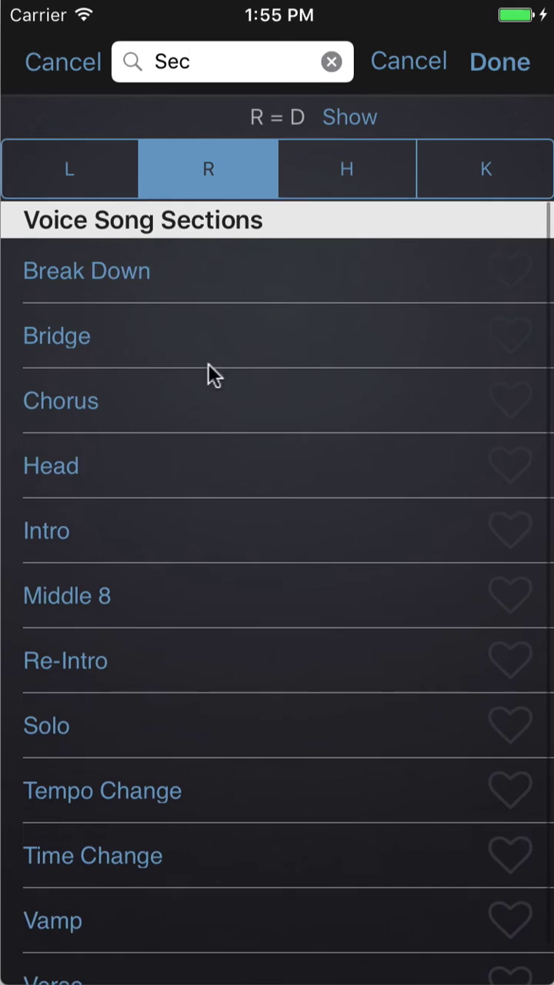
pyautogui.scroll(-2, 180, 550)
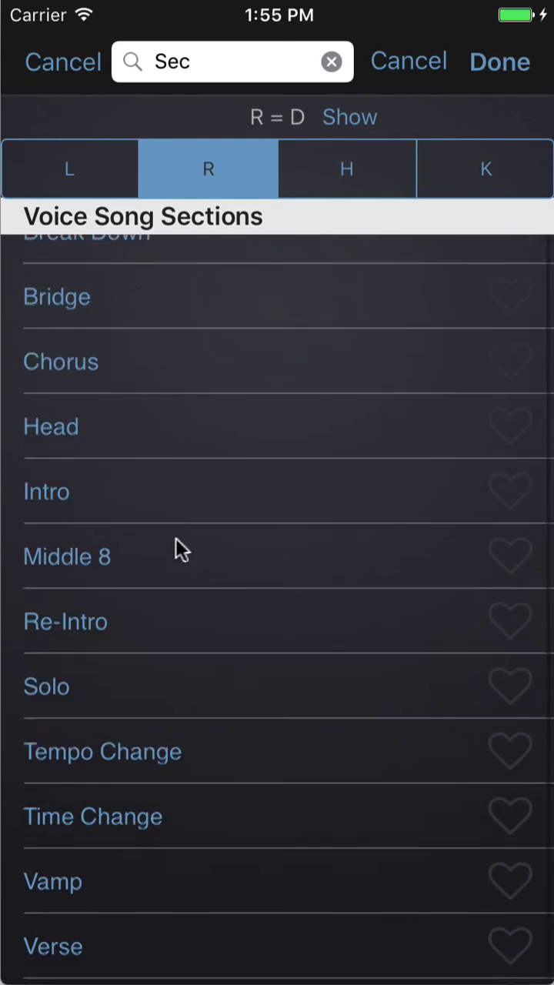
pyautogui.moveTo(148, 613); pyautogui.dragTo(203, 692)
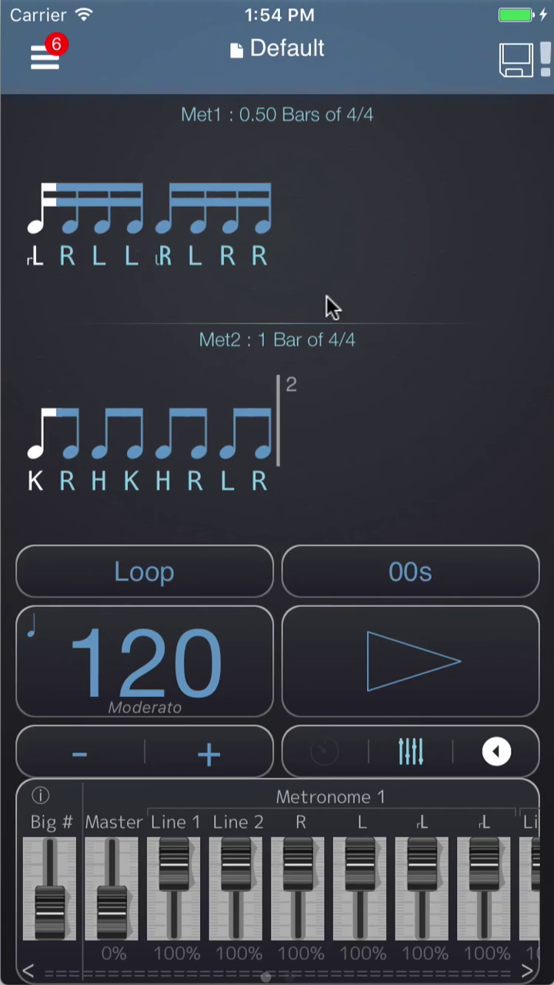
# - Open Met1's rhythm editor and clear all of its existing notes
pyautogui.click(281, 217)
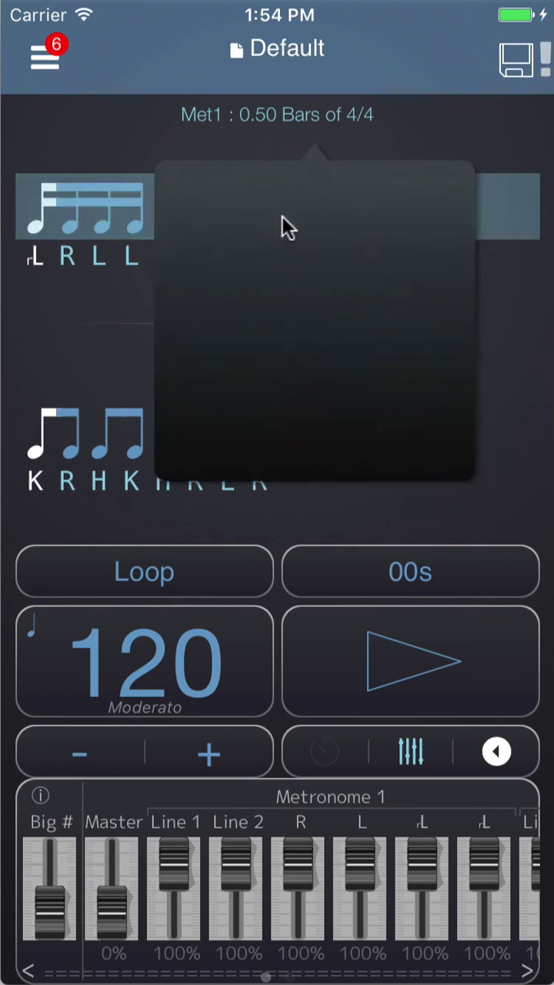
pyautogui.click(338, 252)
pyautogui.click(433, 204)
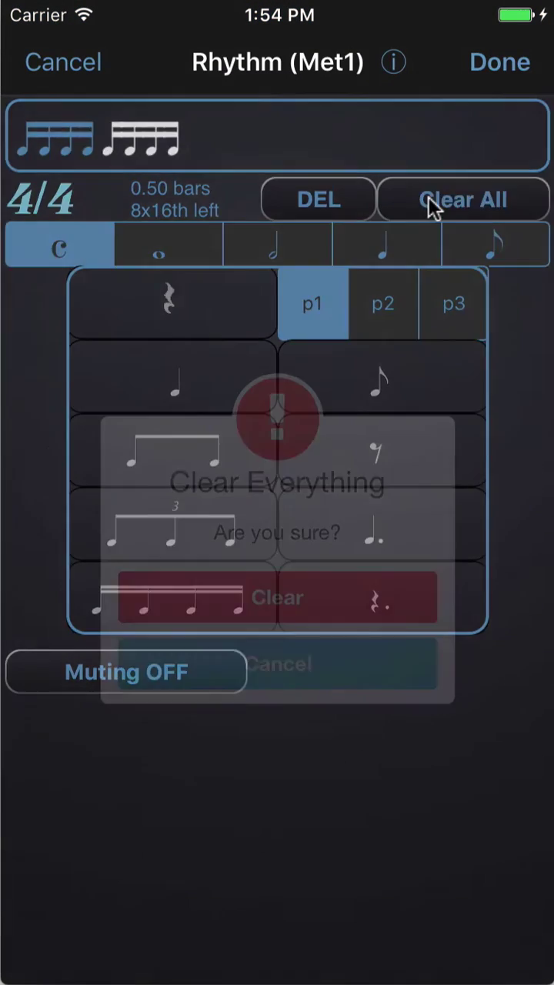
pyautogui.click(278, 605)
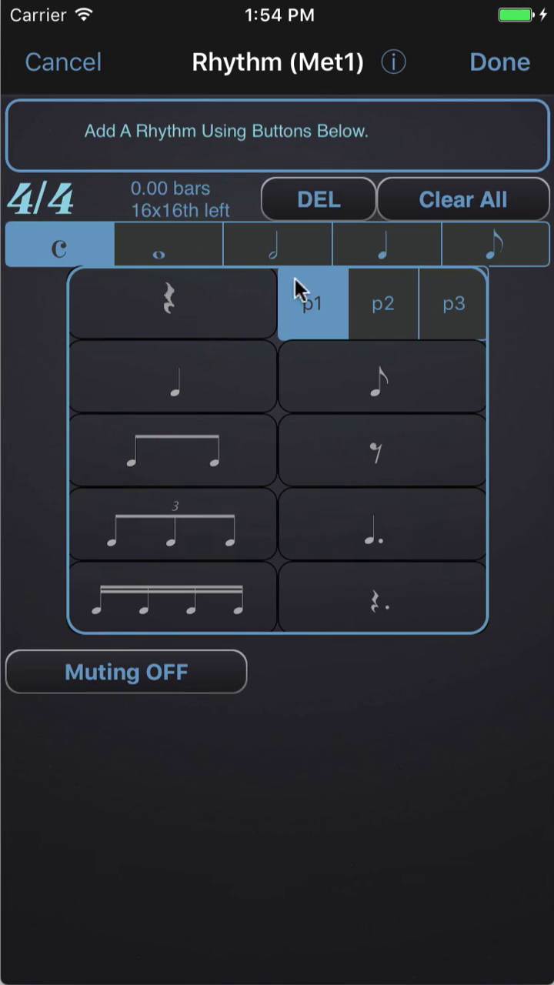
# - Build Met1 as whole rest, eighth pair, quarter, triplet, four sixteenths, then whole rest
pyautogui.click(184, 256)
pyautogui.click(171, 300)
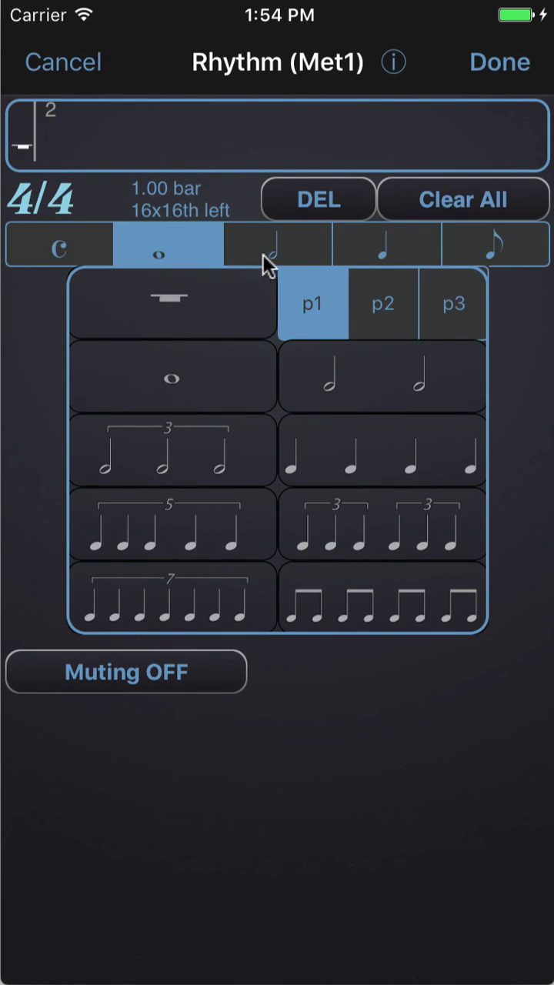
pyautogui.click(108, 250)
pyautogui.click(204, 450)
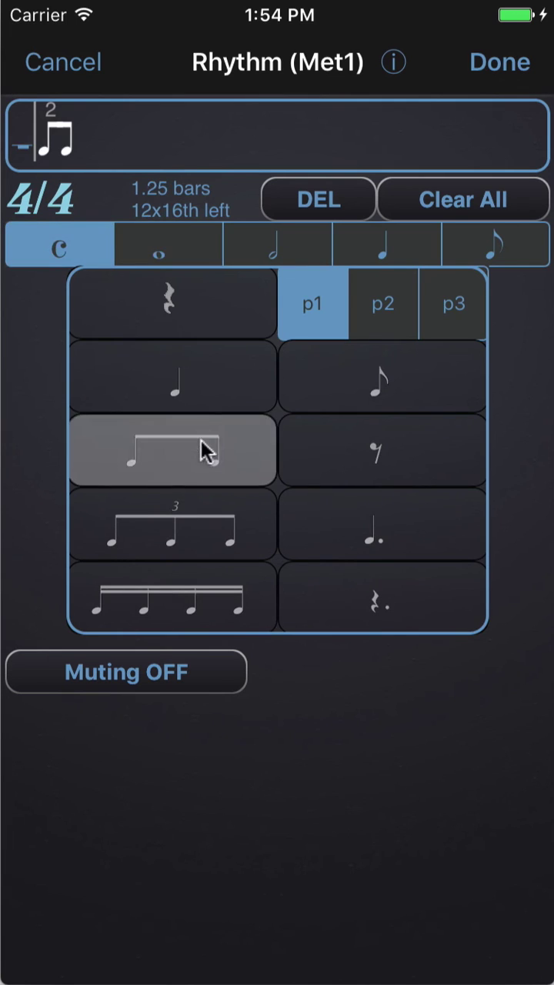
pyautogui.click(178, 385)
pyautogui.click(187, 504)
pyautogui.click(189, 569)
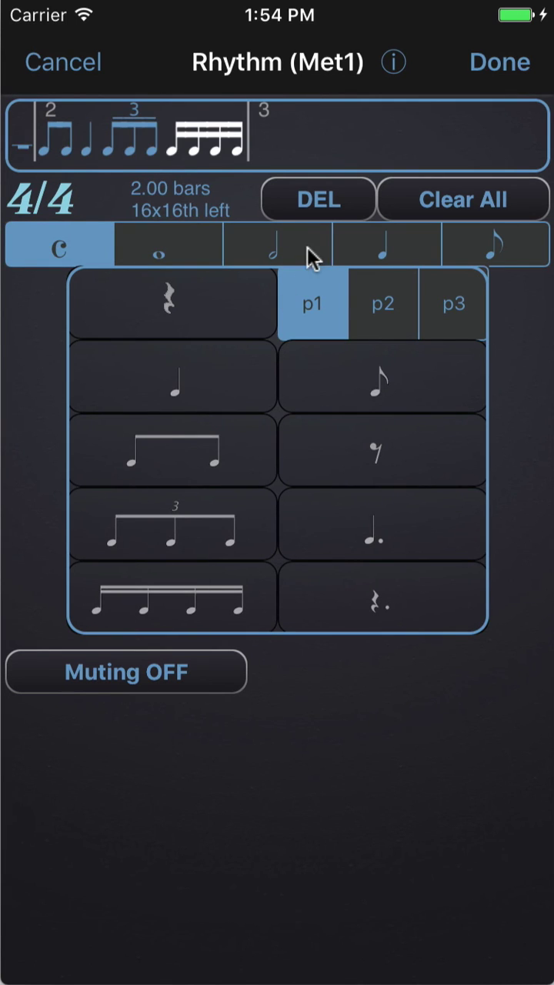
pyautogui.click(215, 260)
pyautogui.click(206, 290)
pyautogui.click(487, 65)
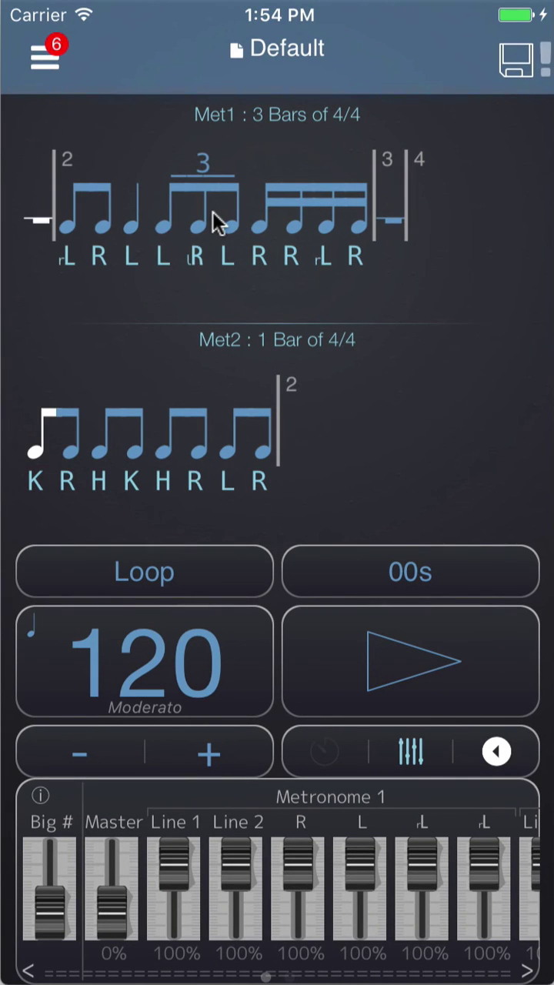
# - Shuffle Met1's middle bar into quarter, triplet, four sixteenths, then an eighth pair
pyautogui.click(218, 223)
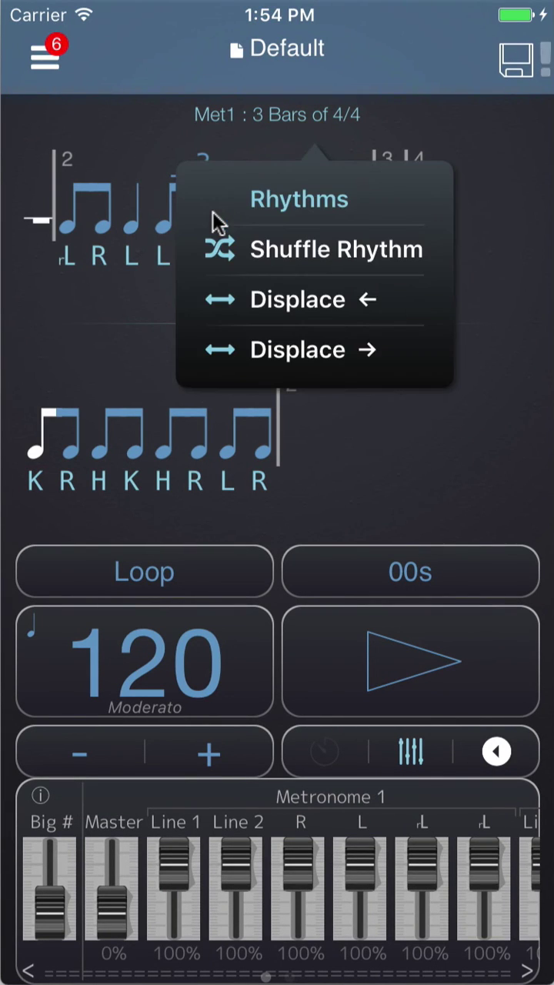
pyautogui.click(301, 249)
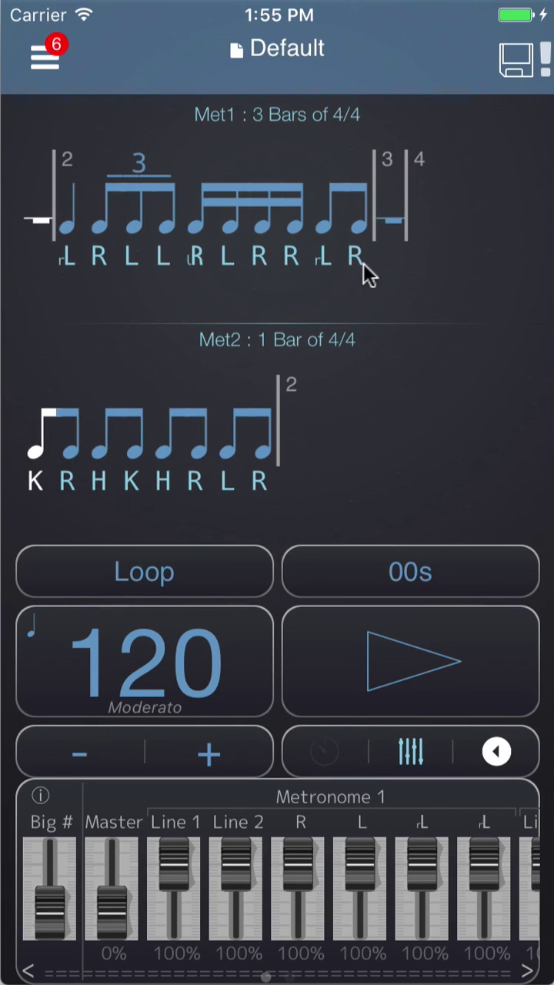
pyautogui.click(288, 48)
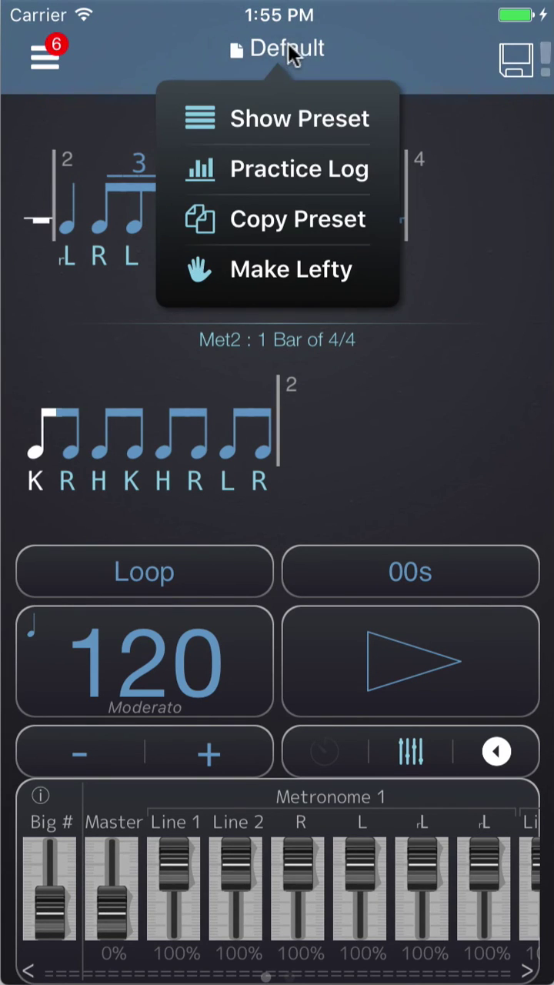
# - Open the Default preset's Practice Log and review its stats: 34s today, 120 BPM, 3 events
pyautogui.click(322, 182)
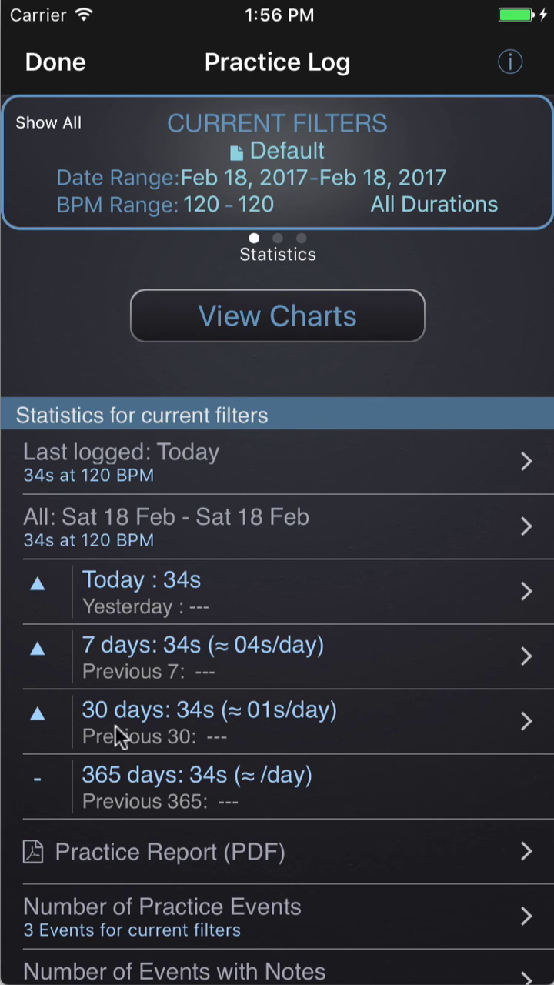
pyautogui.moveTo(142, 832); pyautogui.dragTo(190, 518)
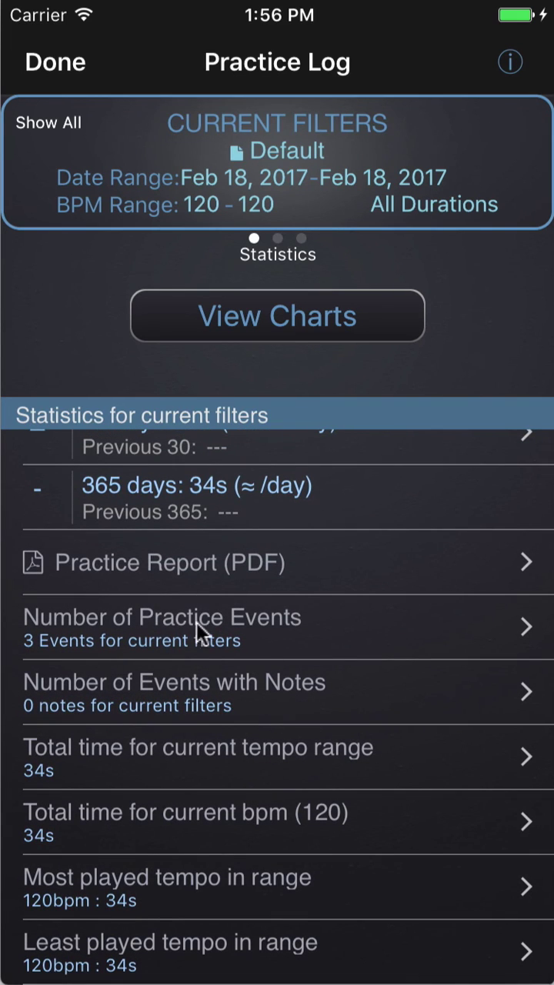
pyautogui.moveTo(306, 624); pyautogui.dragTo(313, 979)
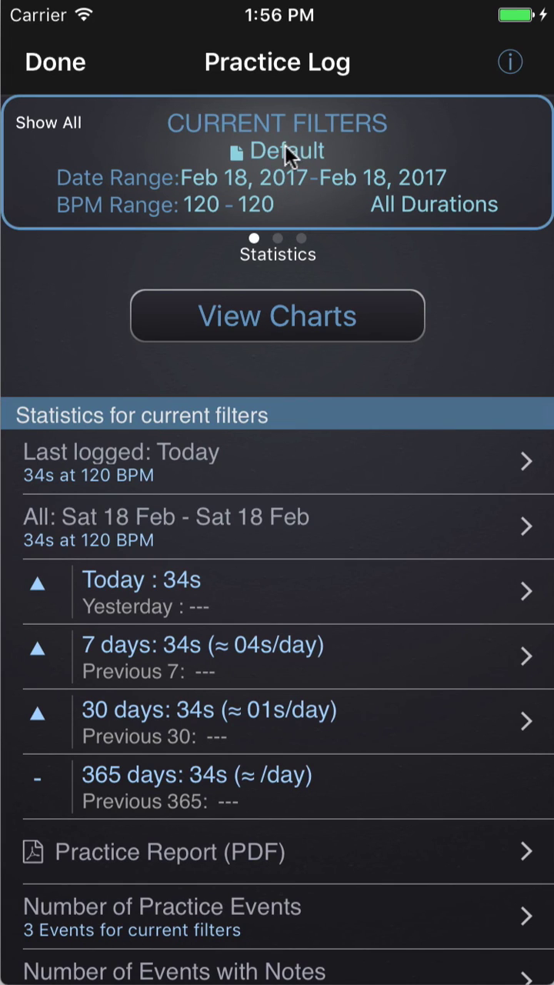
# - Verify the log filter is Current Preset: Default, then close the Practice Log
pyautogui.click(283, 147)
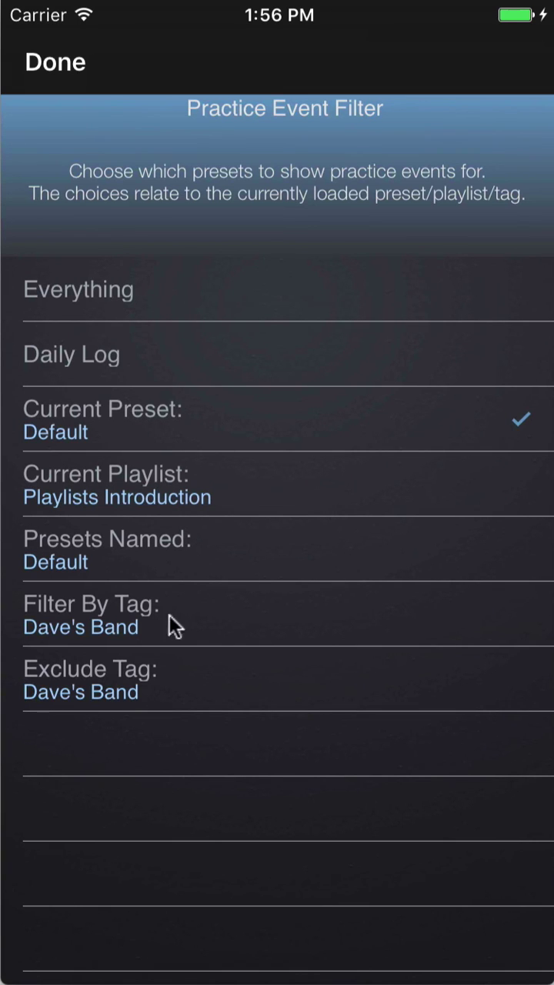
pyautogui.click(68, 69)
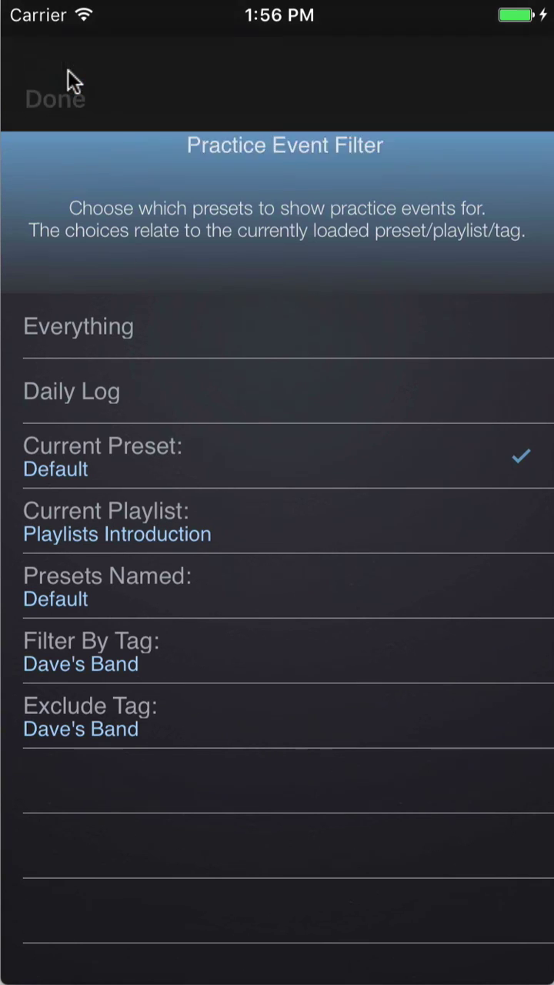
pyautogui.click(66, 72)
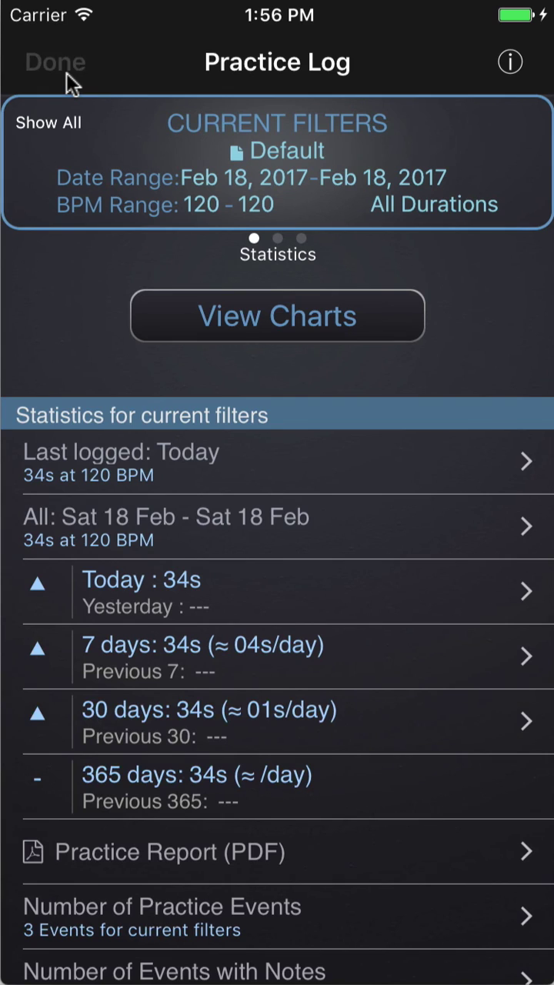